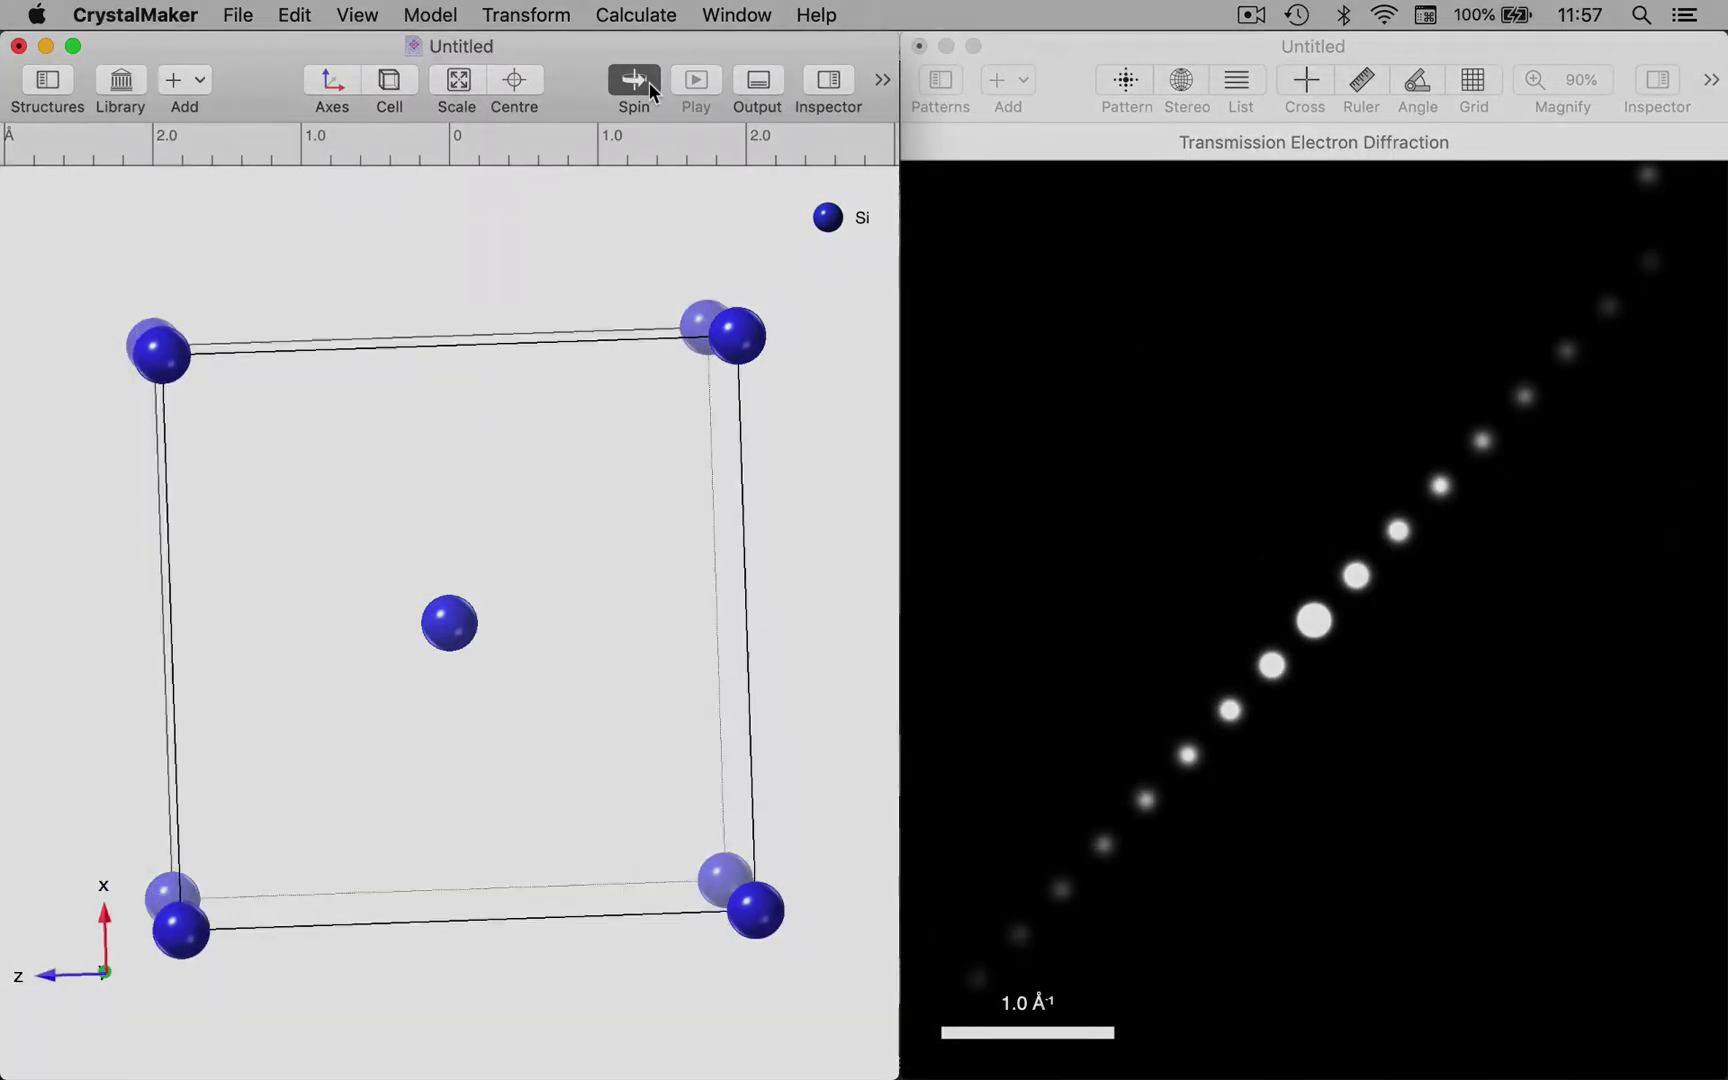
Step: Create a new single-crystal diffraction pattern of the Si cell, with indexed spots like 200, 110 and 220
{"action": "left_click", "coordinate": [1250, 14]}
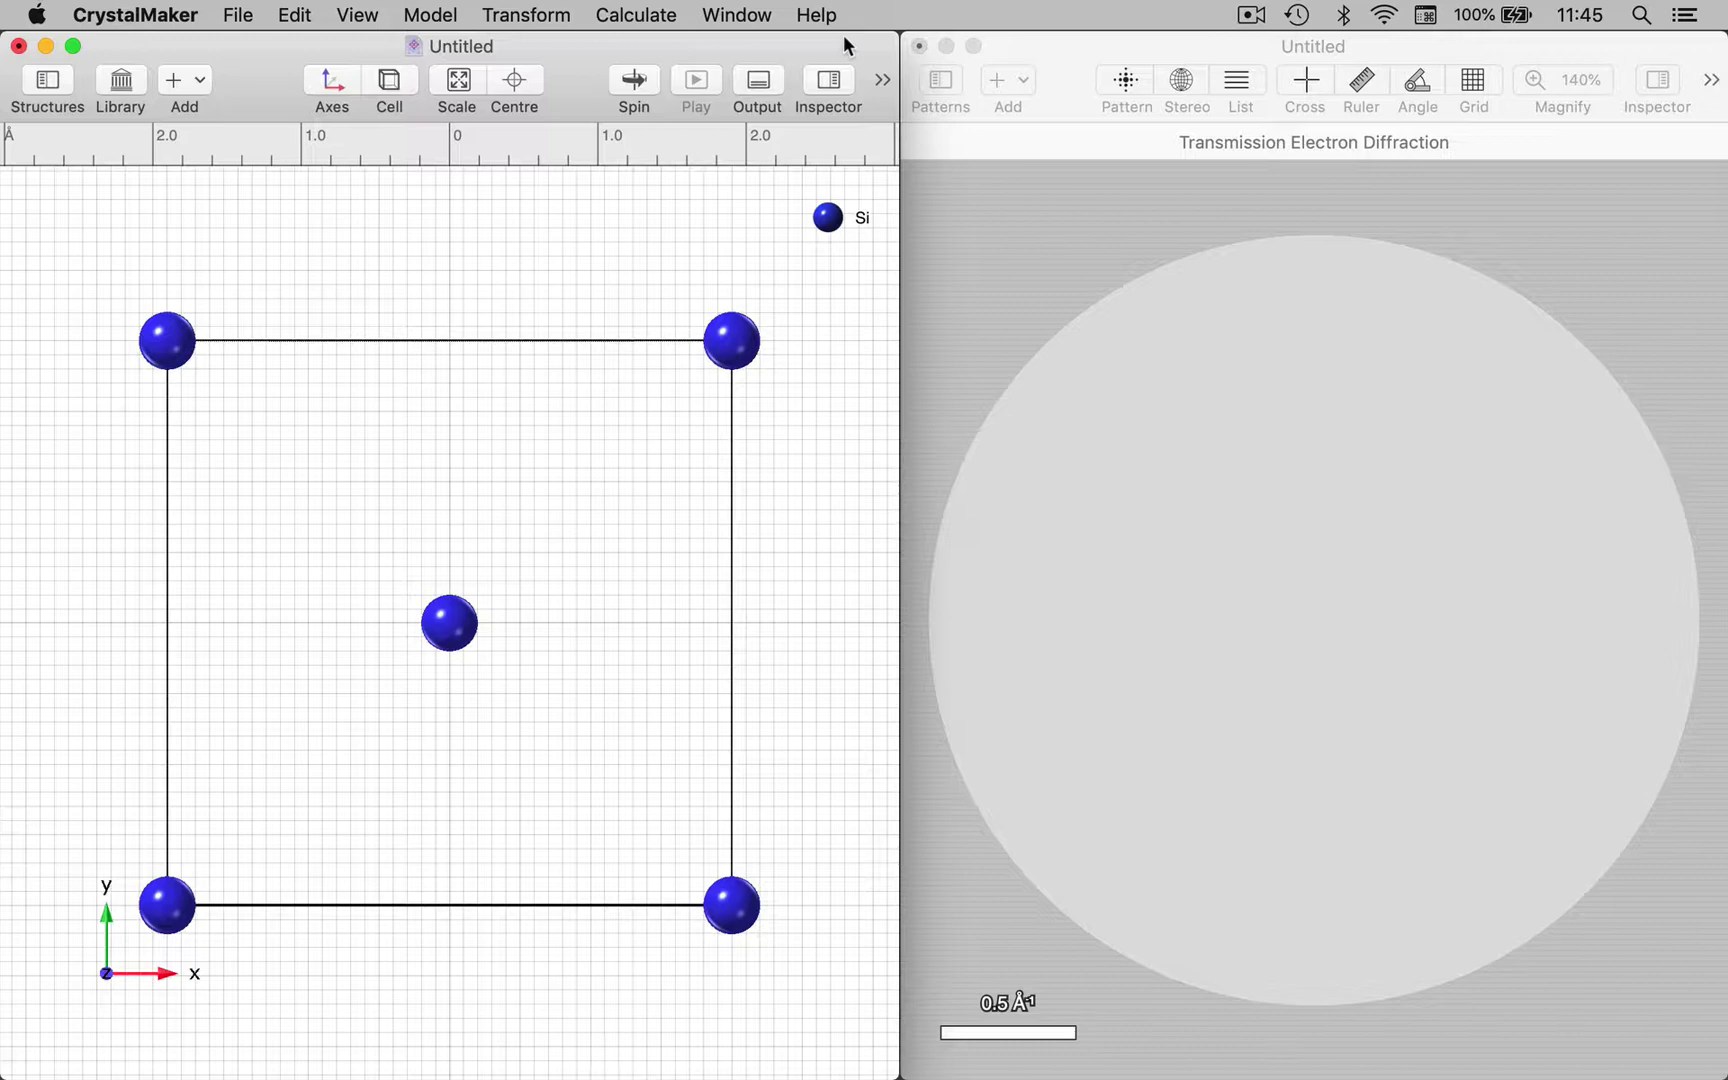
{"action": "left_click", "coordinate": [617, 12]}
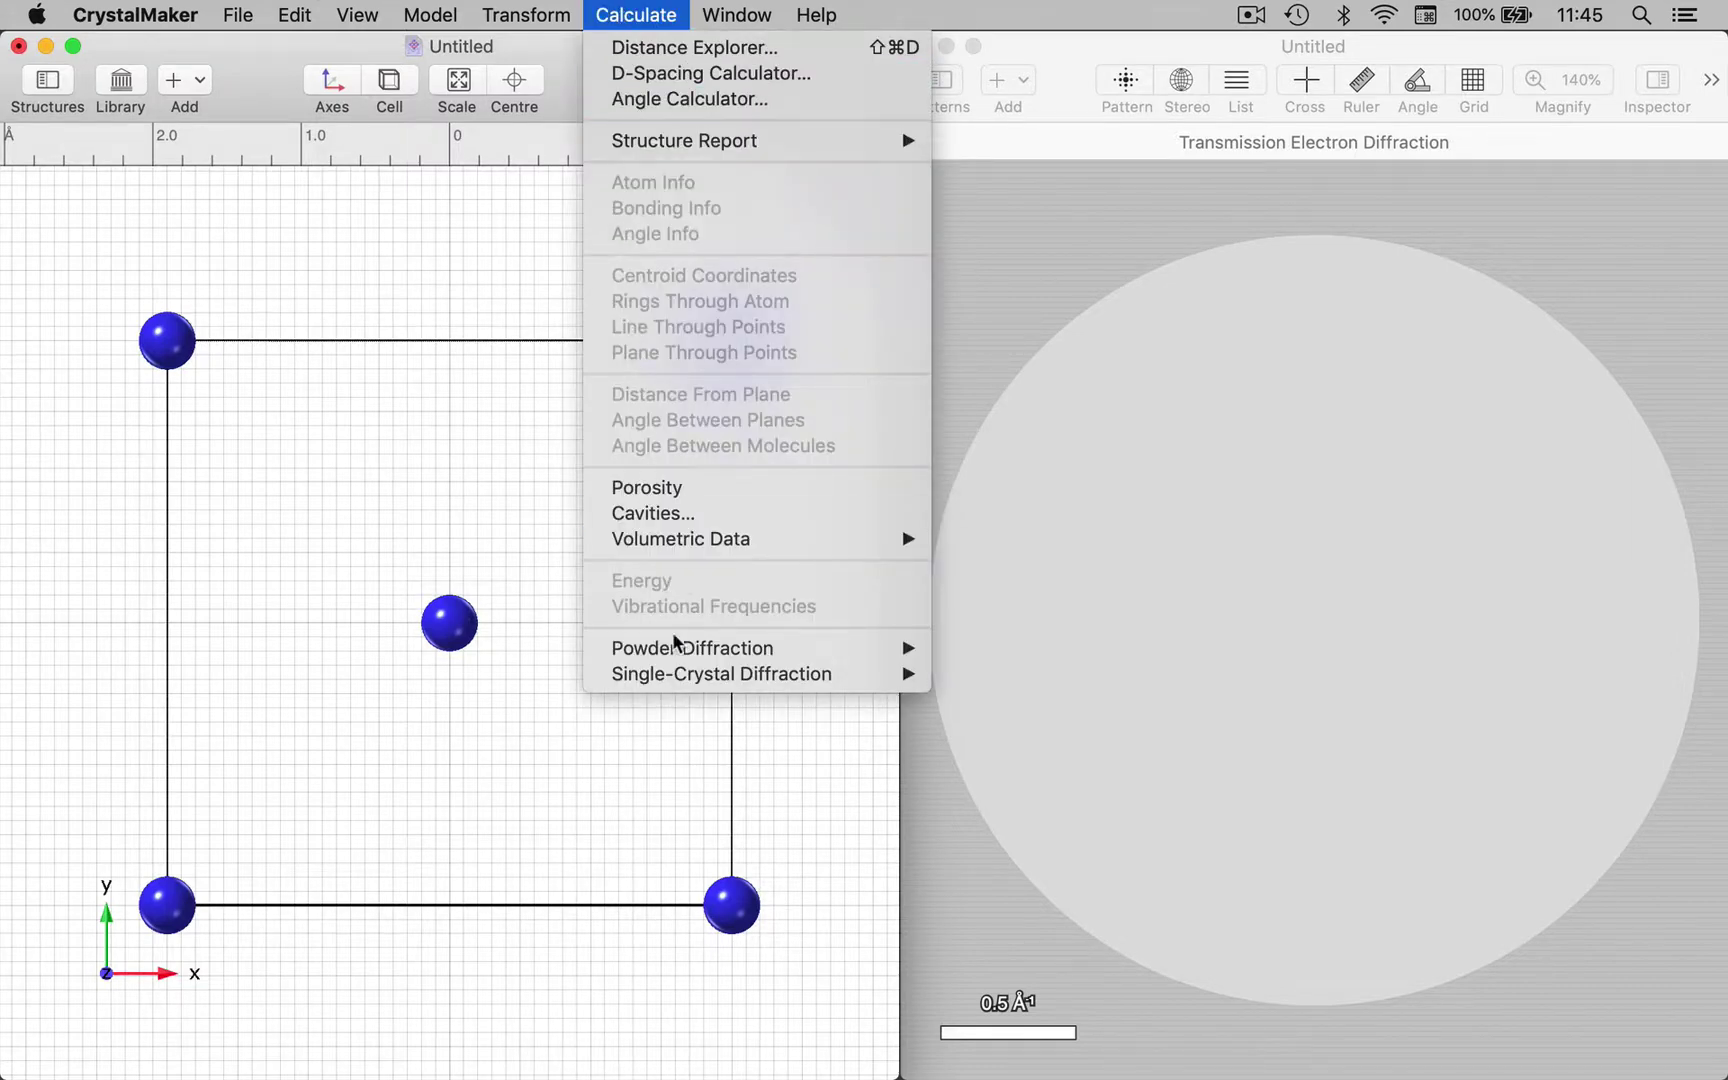
{"action": "mouse_move", "coordinate": [676, 676]}
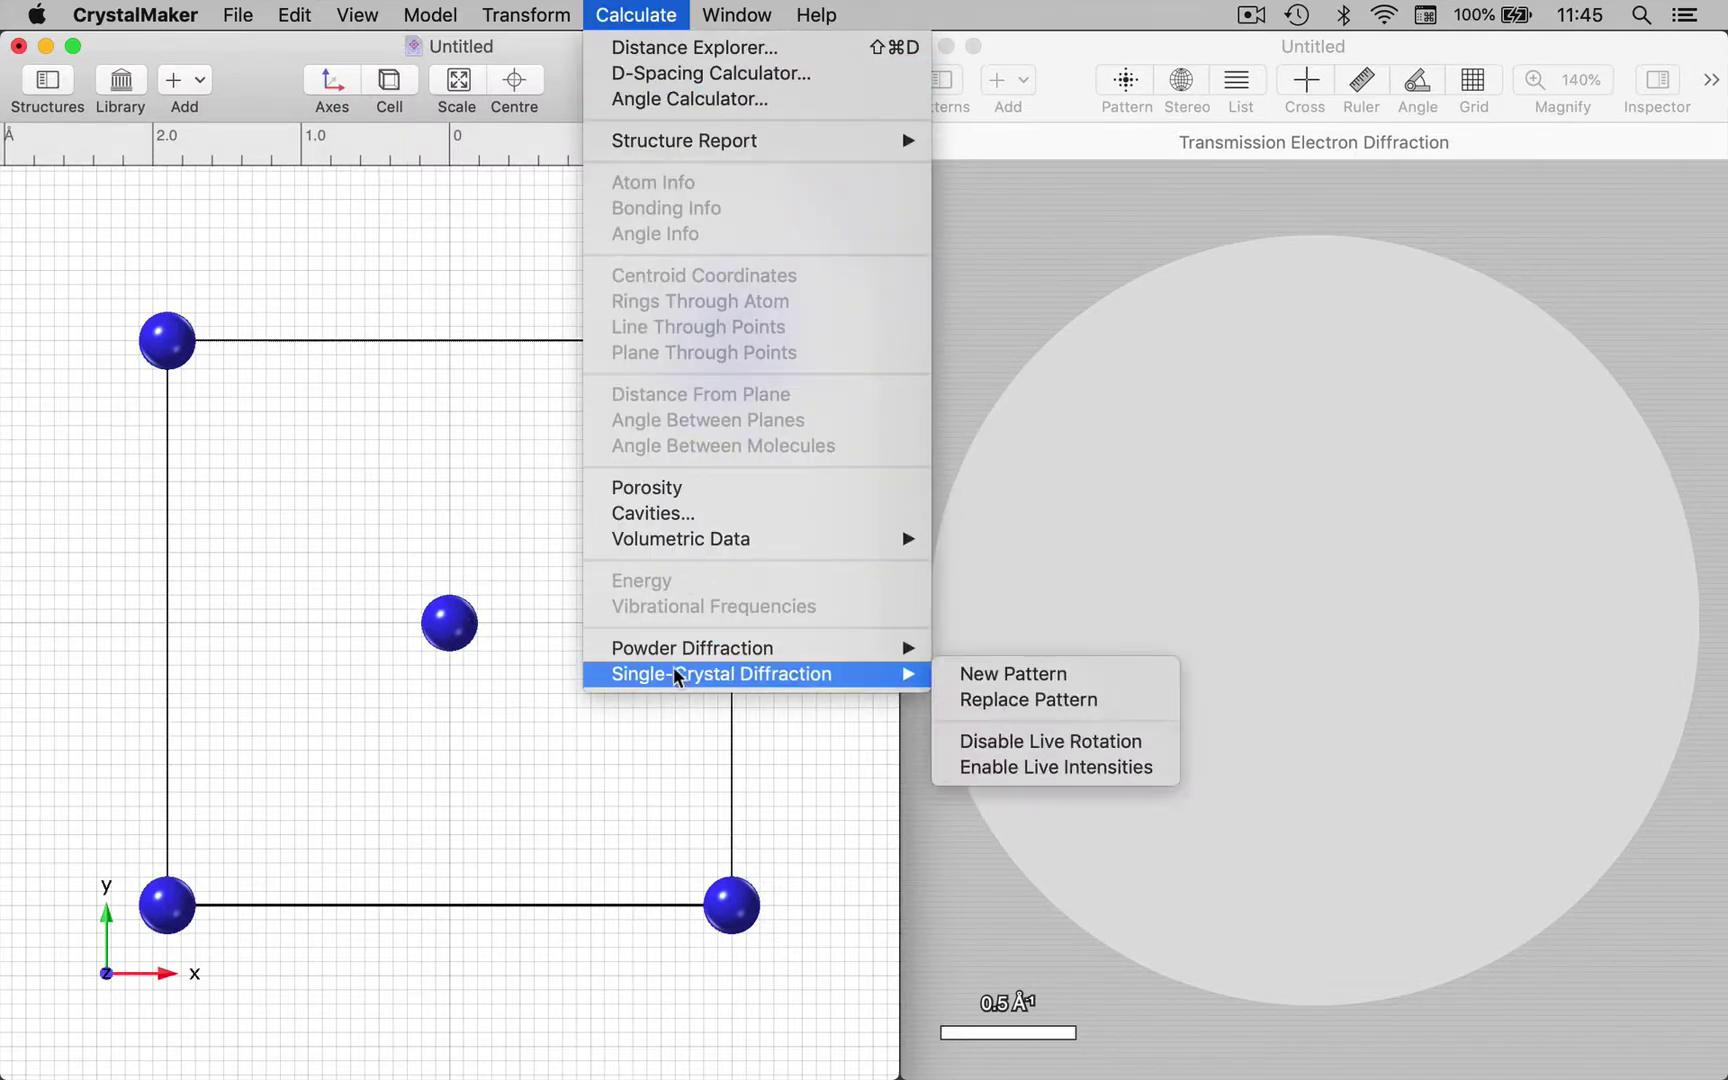
{"action": "left_click", "coordinate": [1040, 676]}
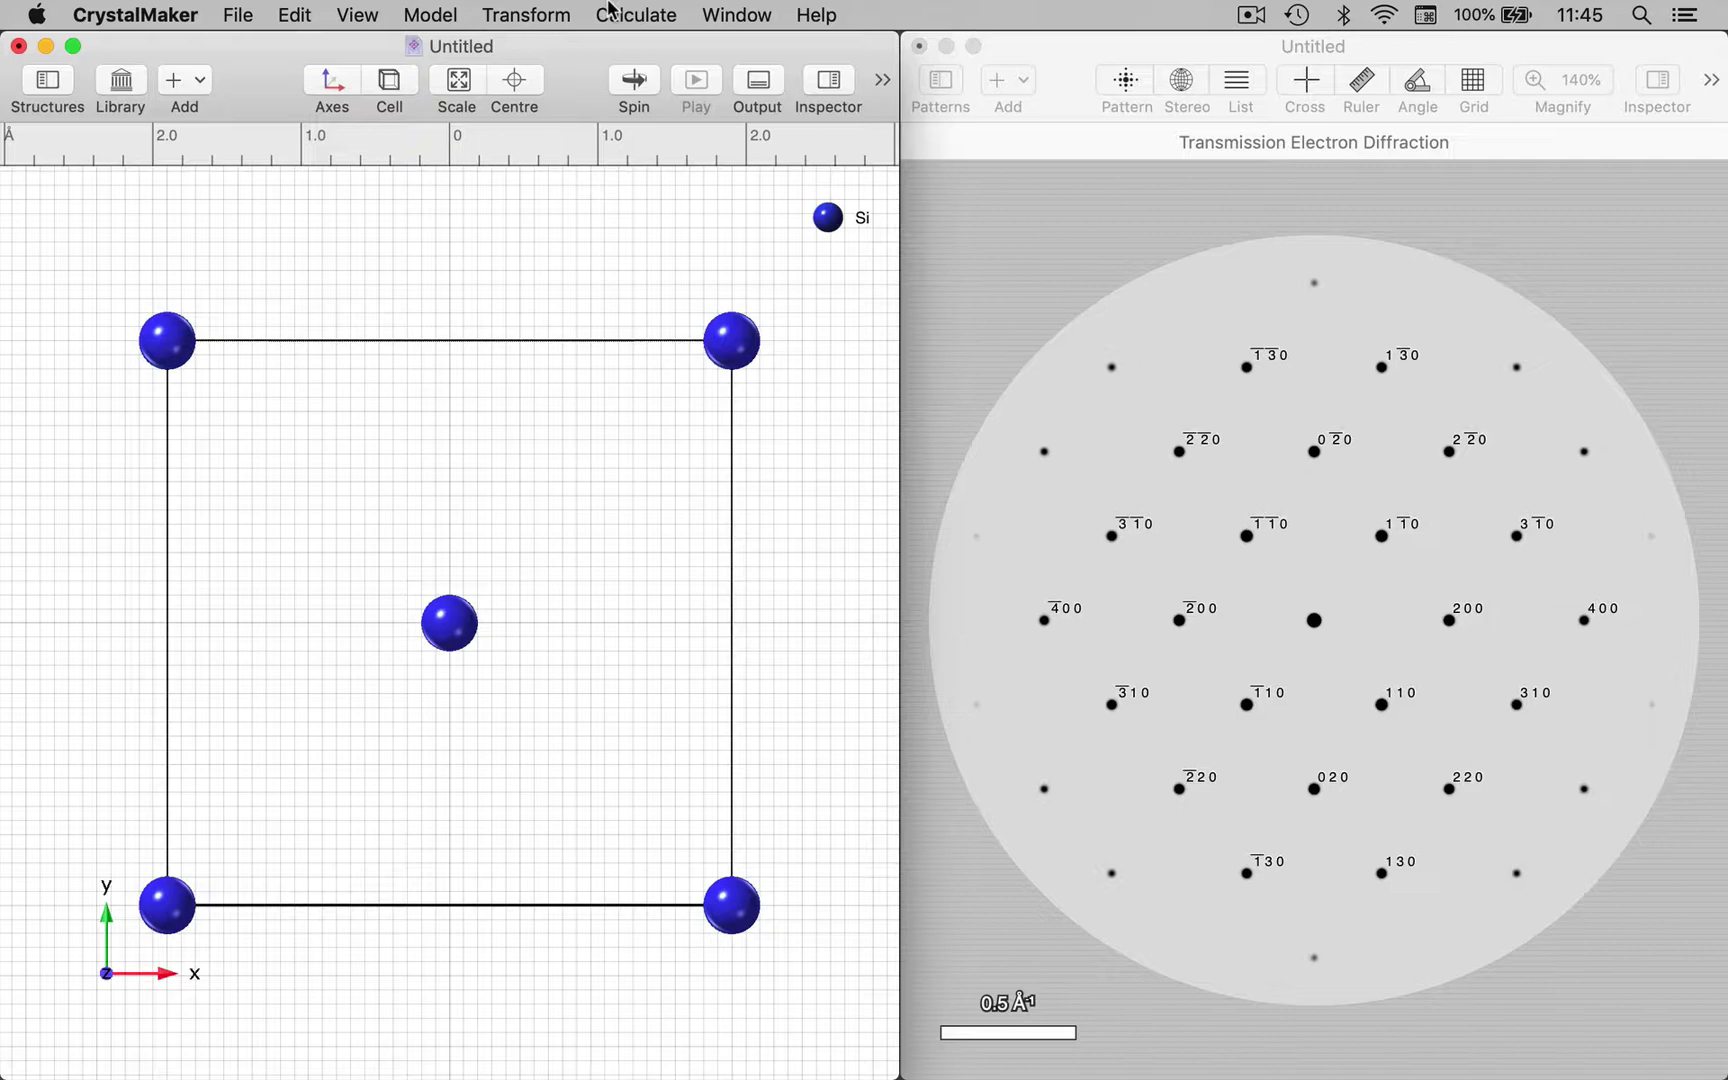
Step: Tilt the Si cell slightly so the linked pattern shifts, showing spots such as 420 and 330
{"action": "left_click", "coordinate": [1134, 272]}
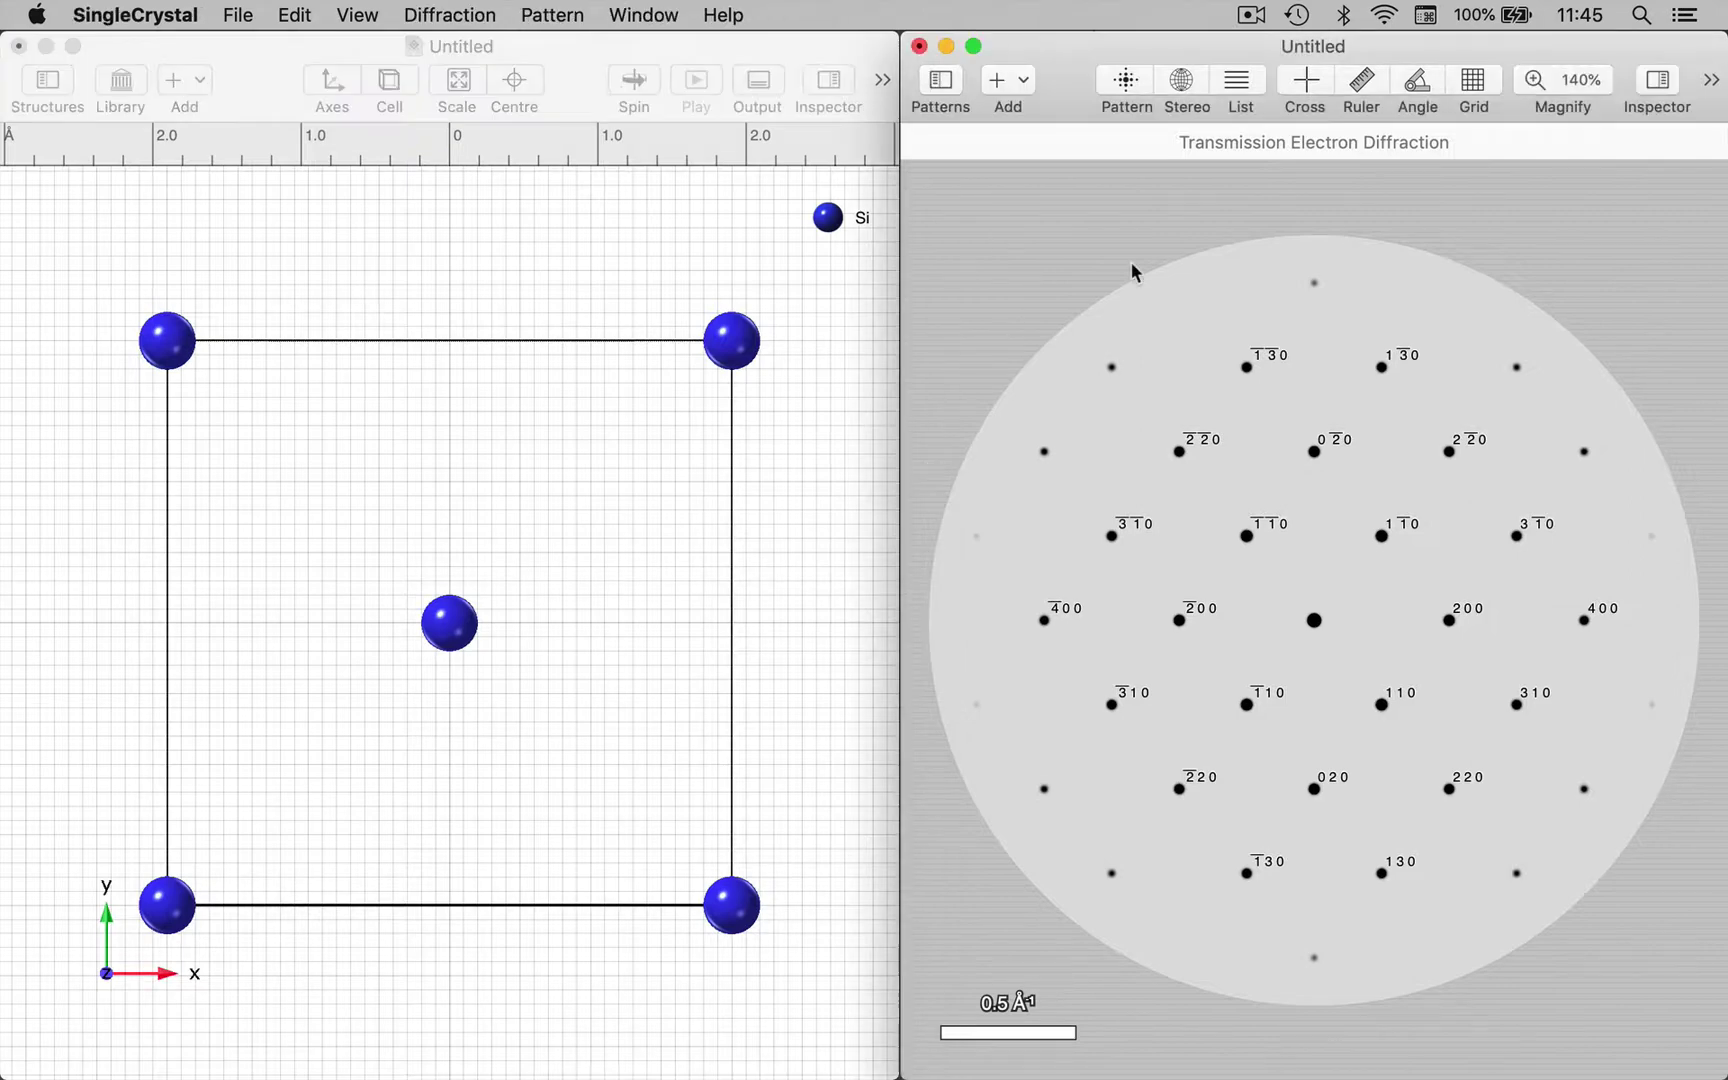
{"action": "left_click", "coordinate": [810, 371]}
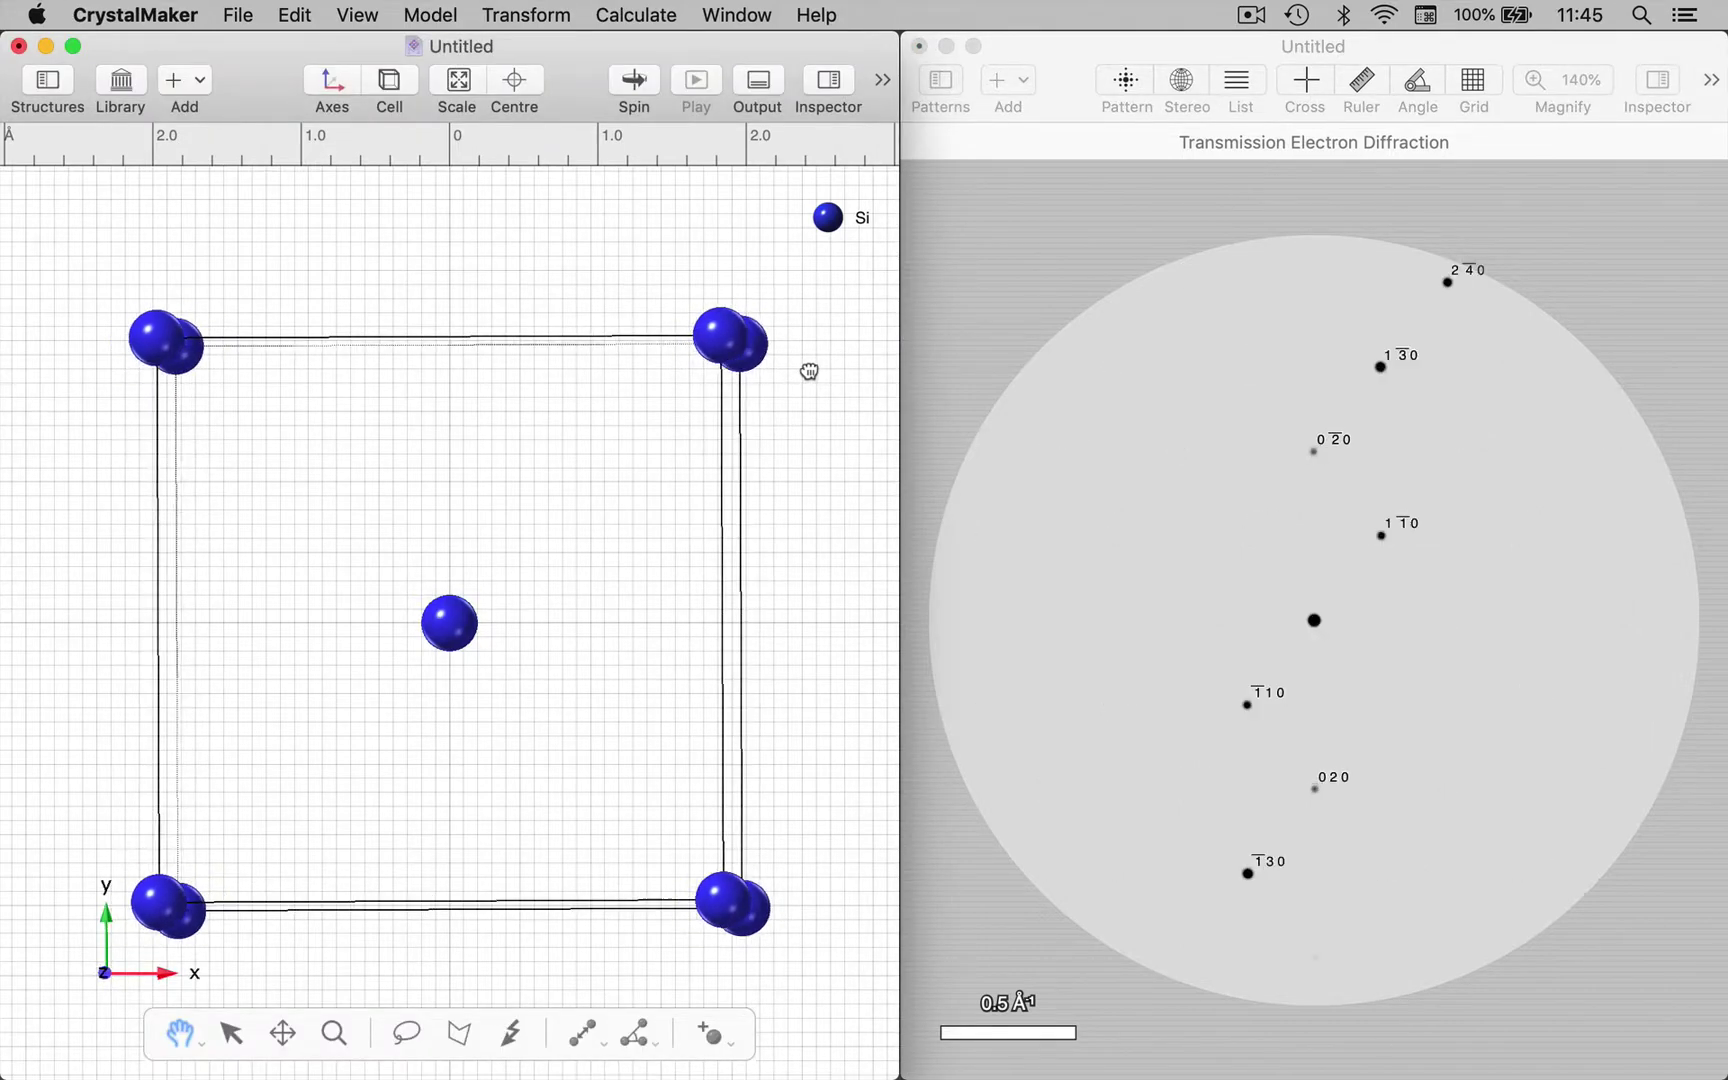
{"action": "mouse_move", "coordinate": [809, 371]}
{"action": "left_mouse_down"}
{"action": "mouse_move", "coordinate": [798, 405]}
{"action": "mouse_move", "coordinate": [810, 370]}
{"action": "left_mouse_up"}
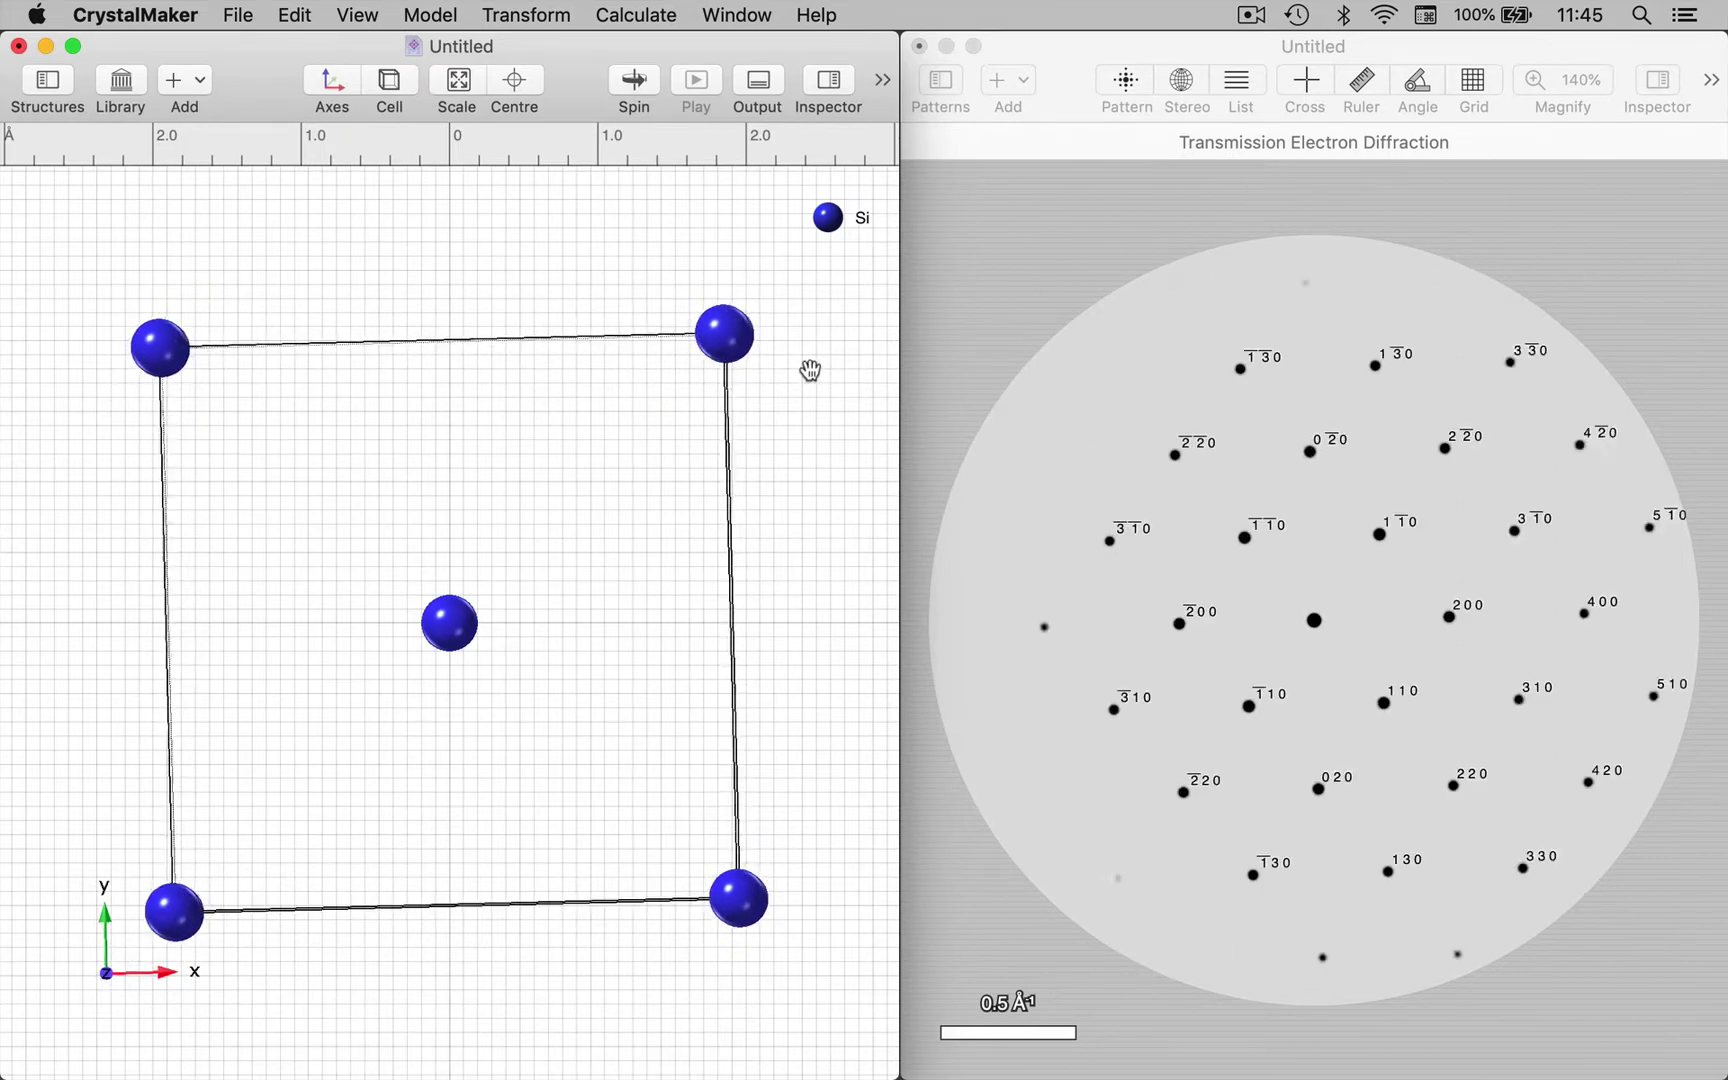
Step: Spin the pattern in-plane until the Si cell is square, with 400, 200 and 420 aligned
{"action": "left_click", "coordinate": [1249, 406]}
{"action": "scroll", "coordinate": [1249, 406], "scroll_direction": "down", "scroll_amount": 10}
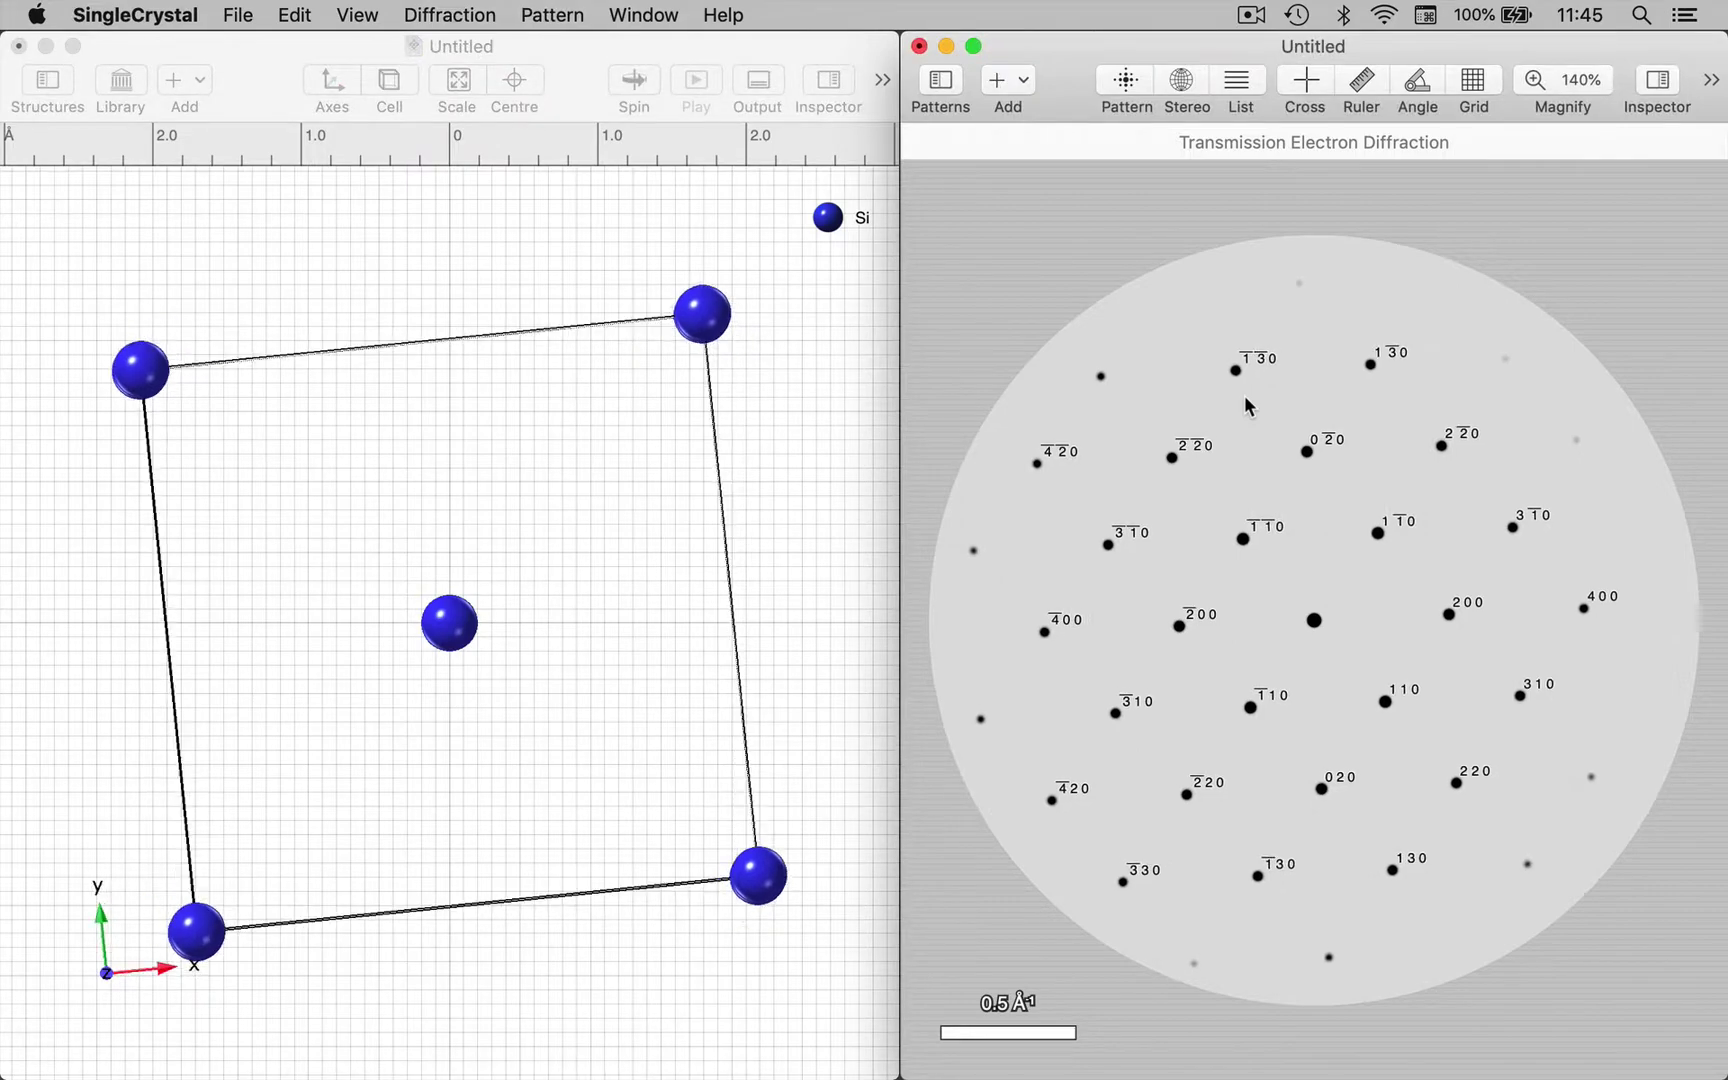
{"action": "scroll", "coordinate": [1249, 406], "scroll_direction": "down", "scroll_amount": 10}
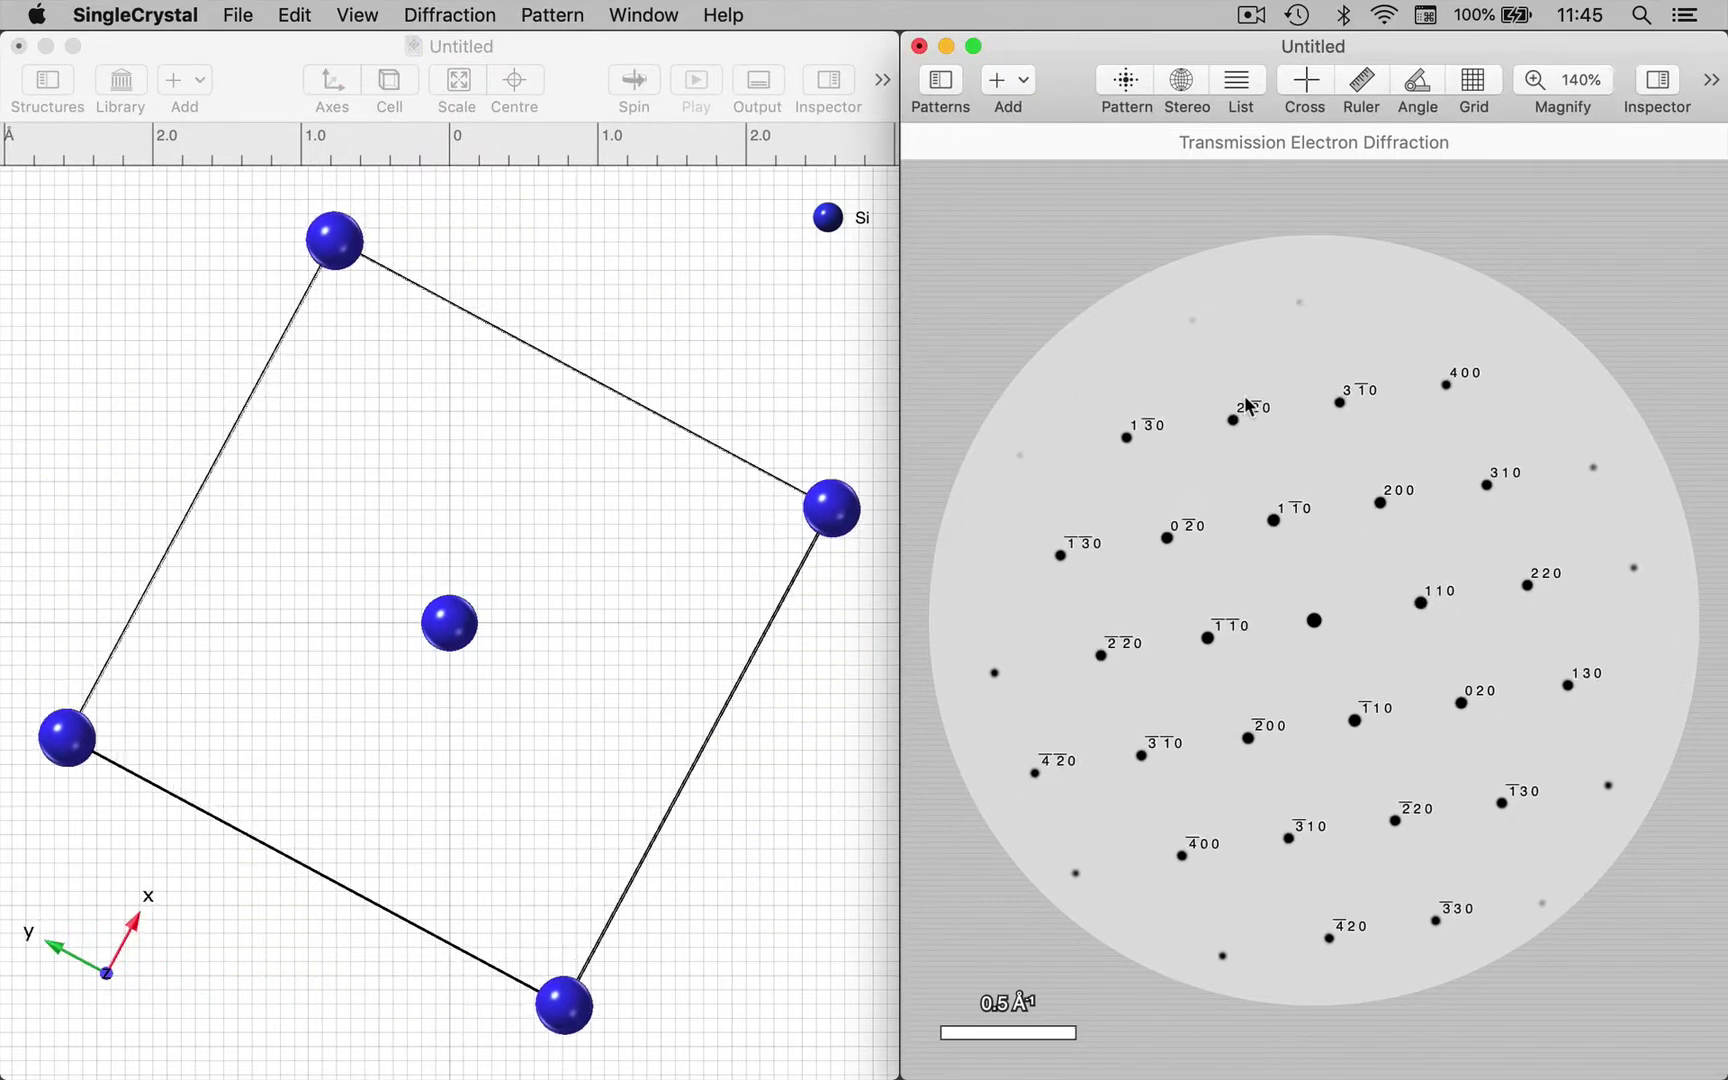
{"action": "scroll", "coordinate": [1249, 406], "scroll_direction": "down", "scroll_amount": 10}
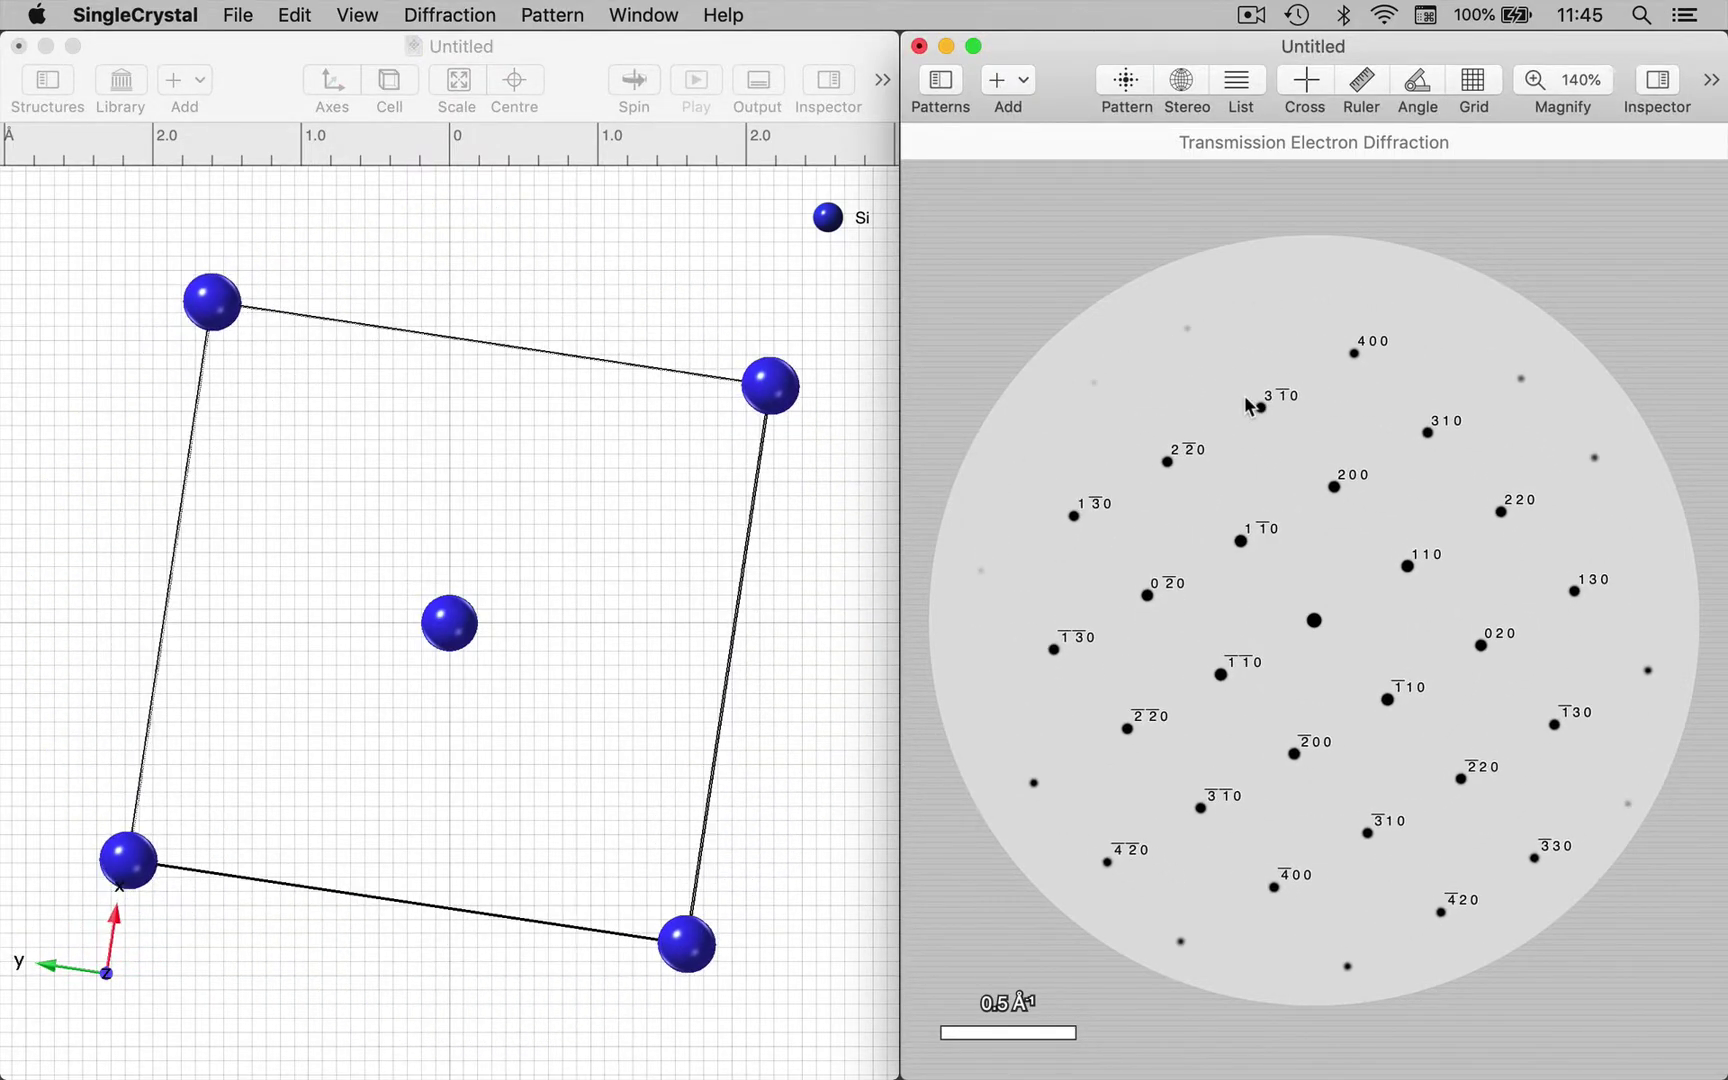
{"action": "scroll", "coordinate": [1249, 406], "scroll_direction": "down", "scroll_amount": 10}
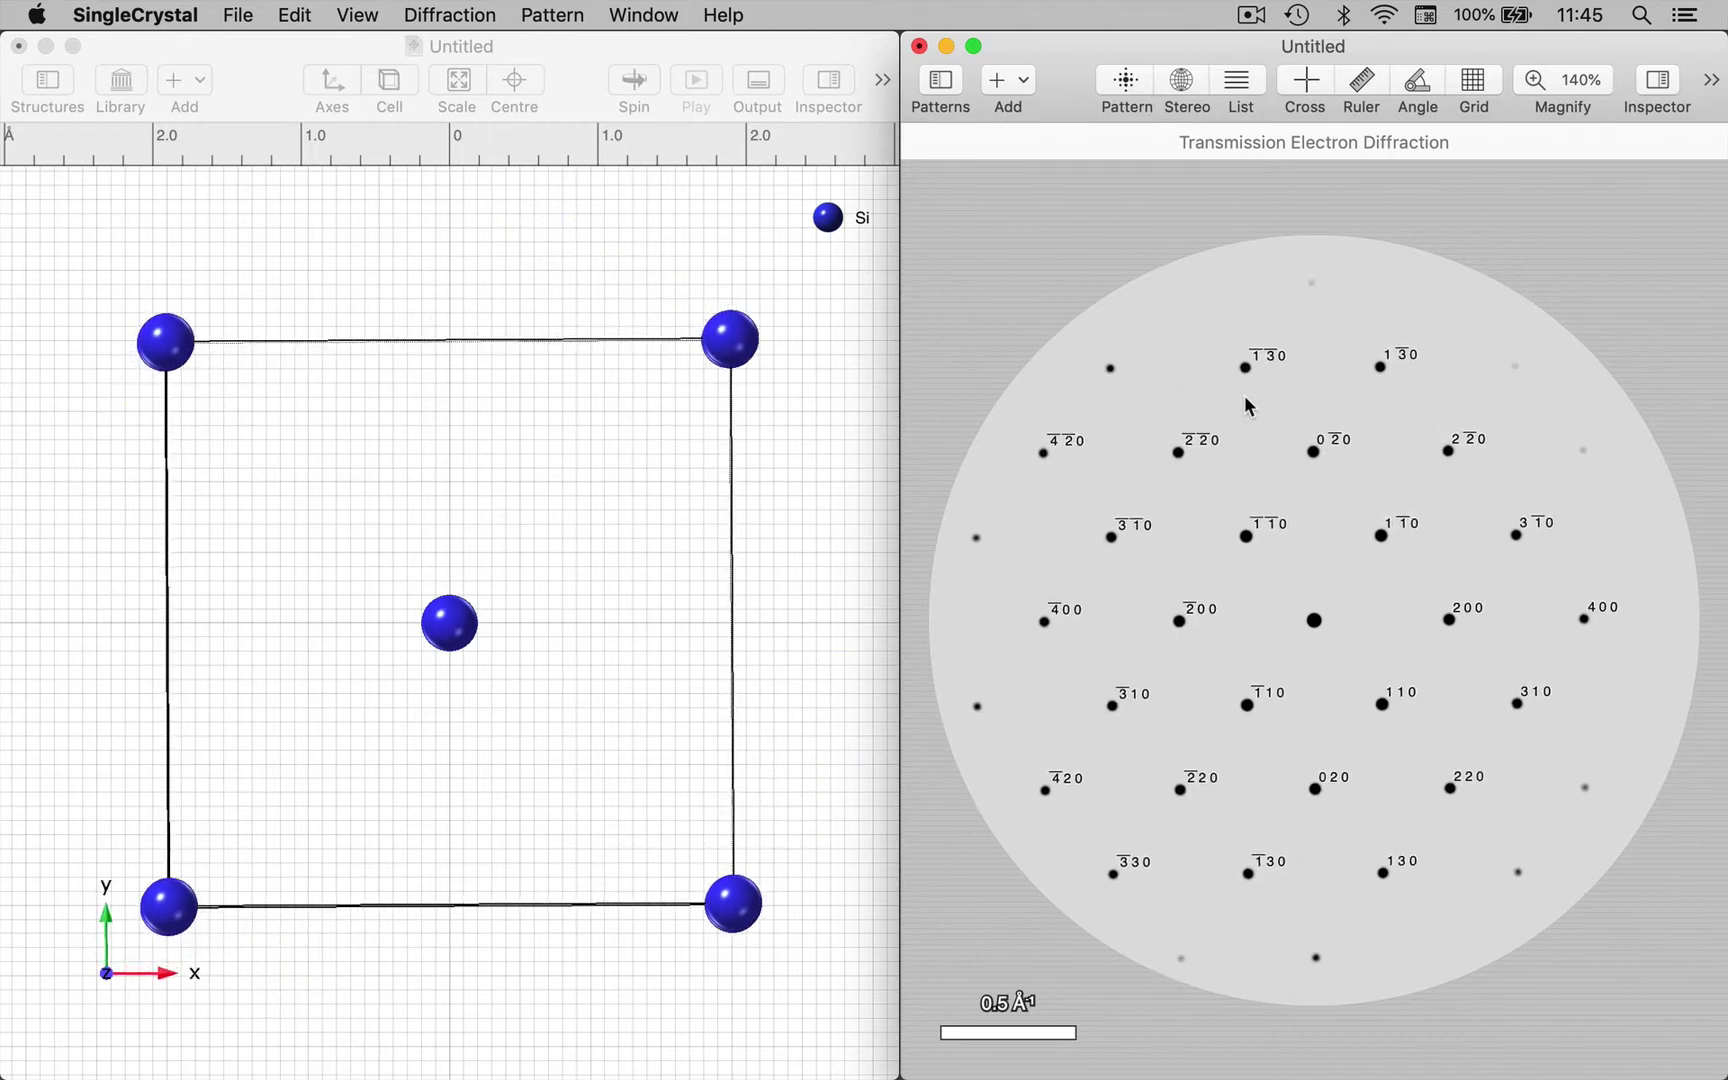
{"action": "scroll", "coordinate": [1249, 406], "scroll_direction": "down", "scroll_amount": 8}
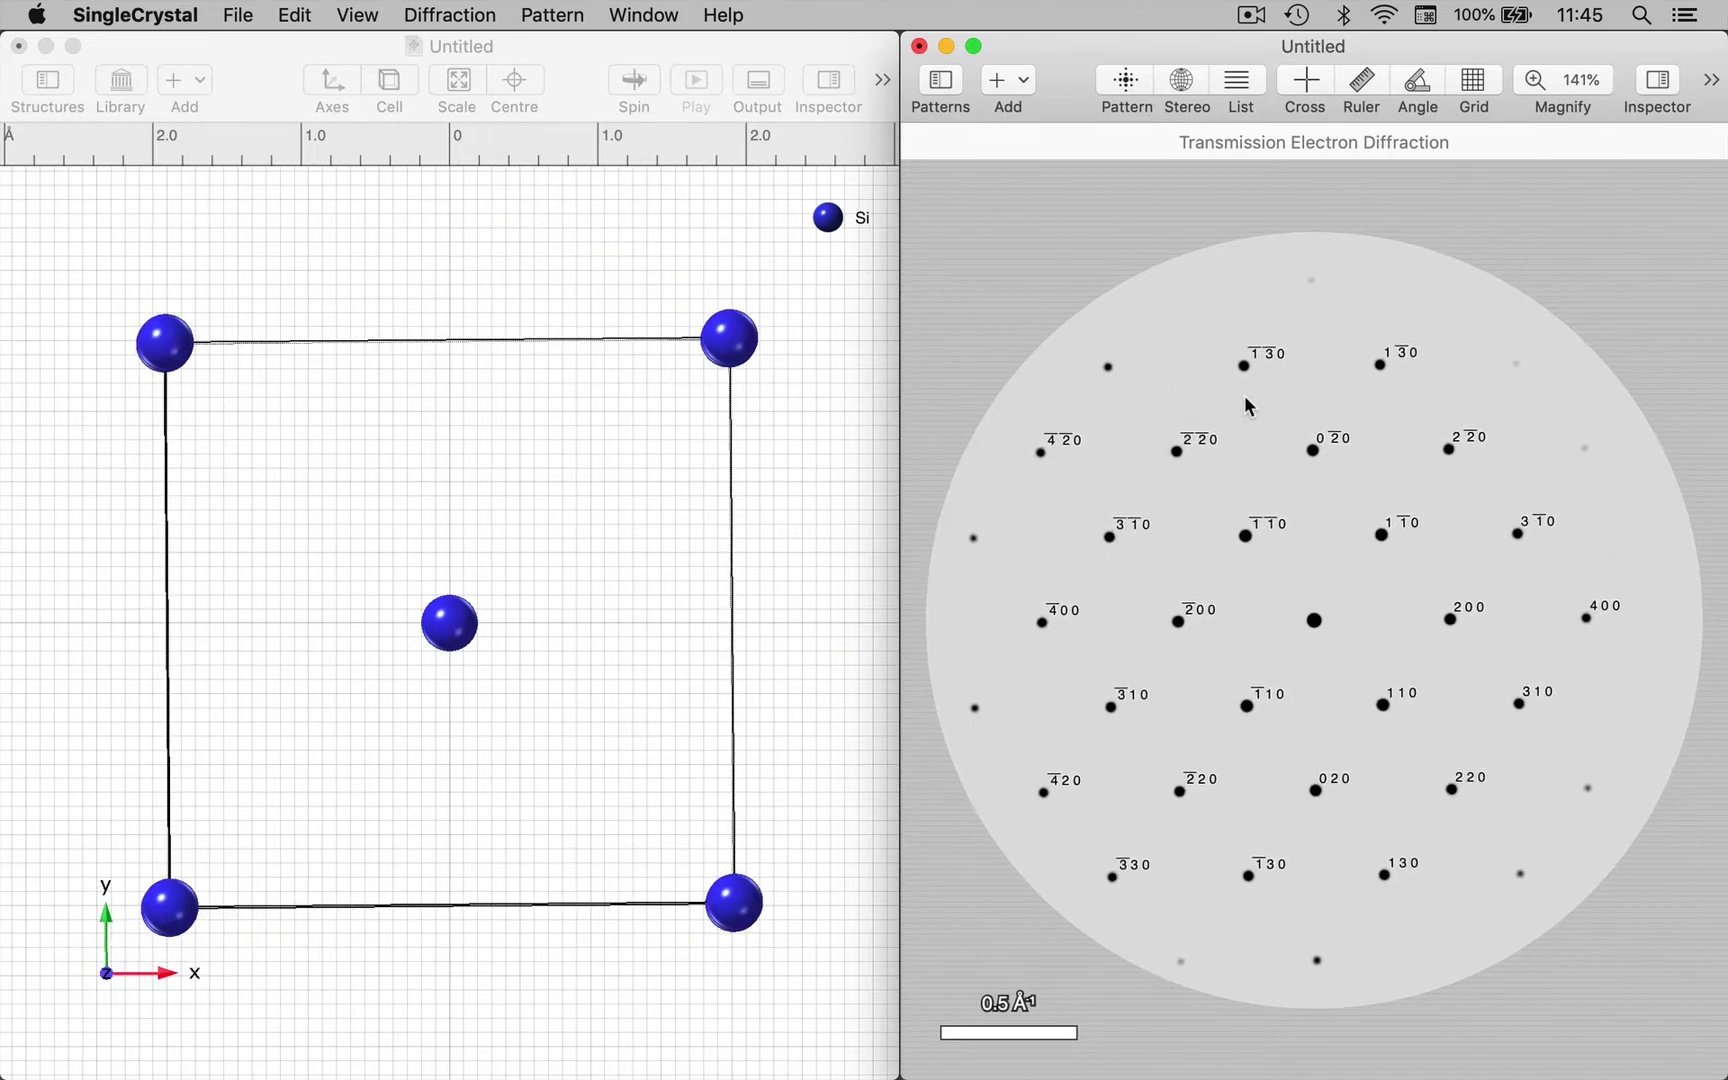
Step: Set the view direction to the c axis so the pattern re-indexes with a 040 spot
{"action": "left_click", "coordinate": [562, 283]}
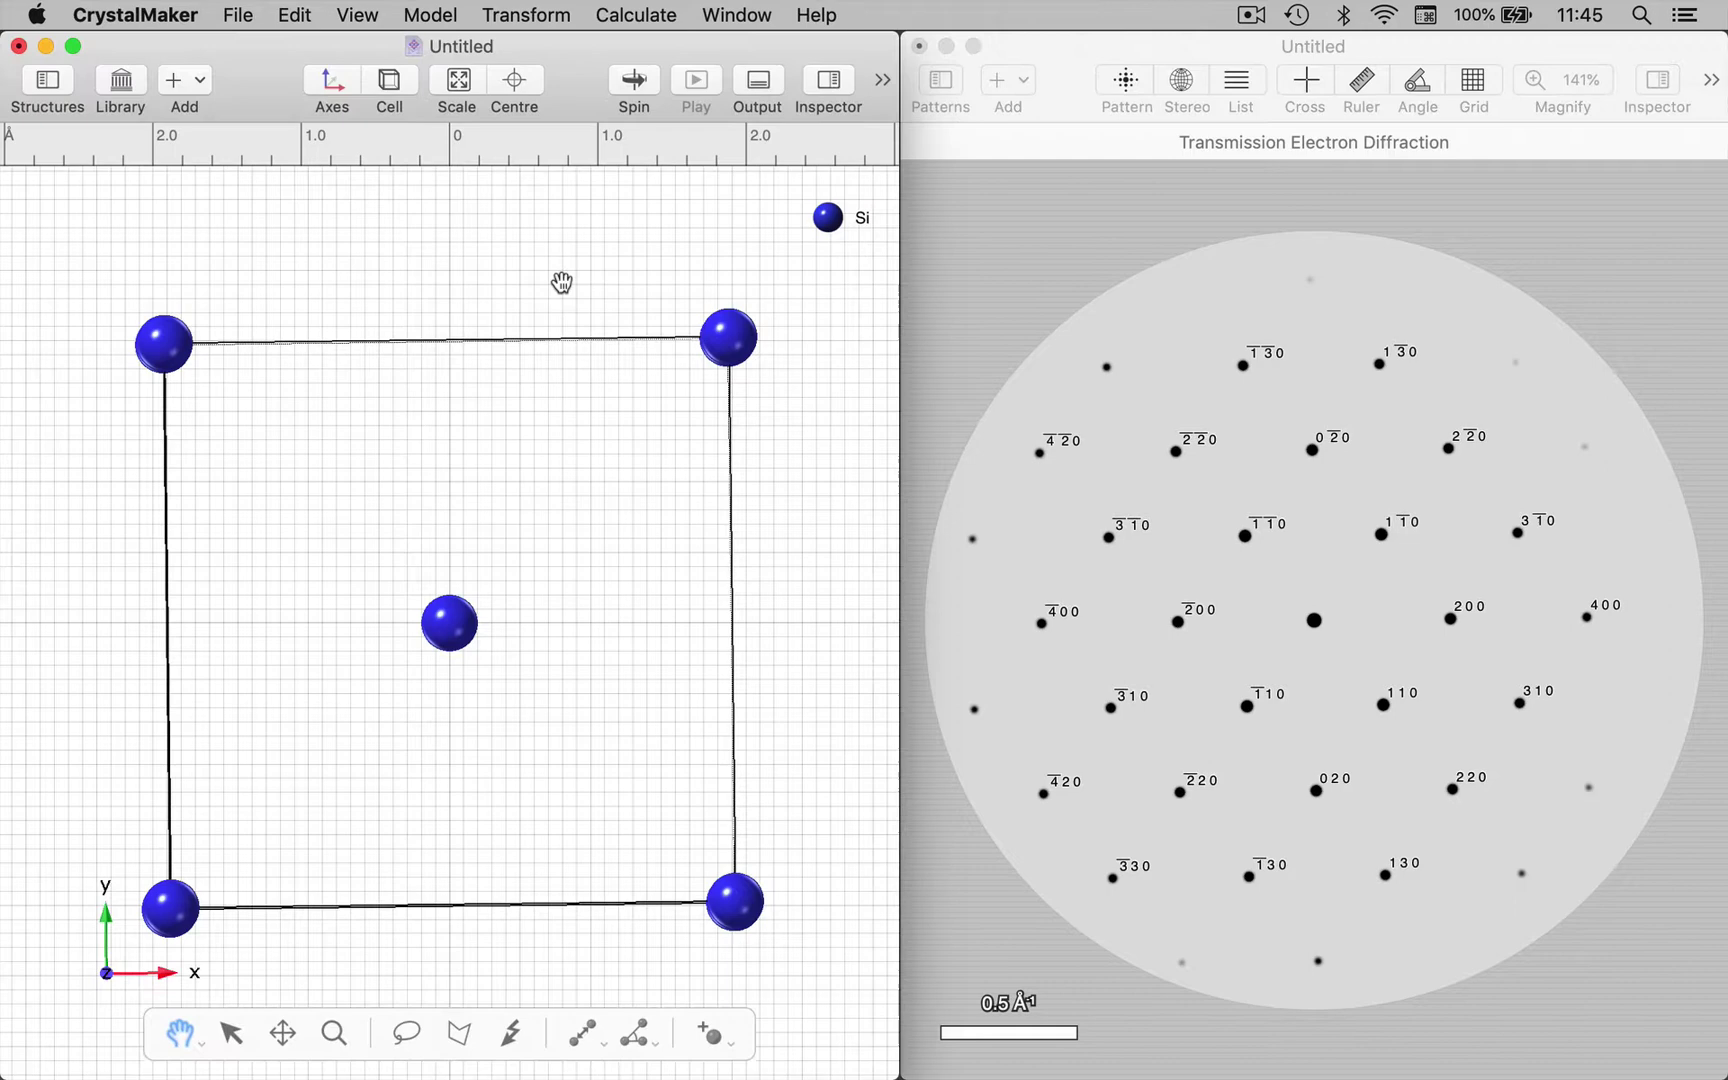
{"action": "key", "text": "super+u"}
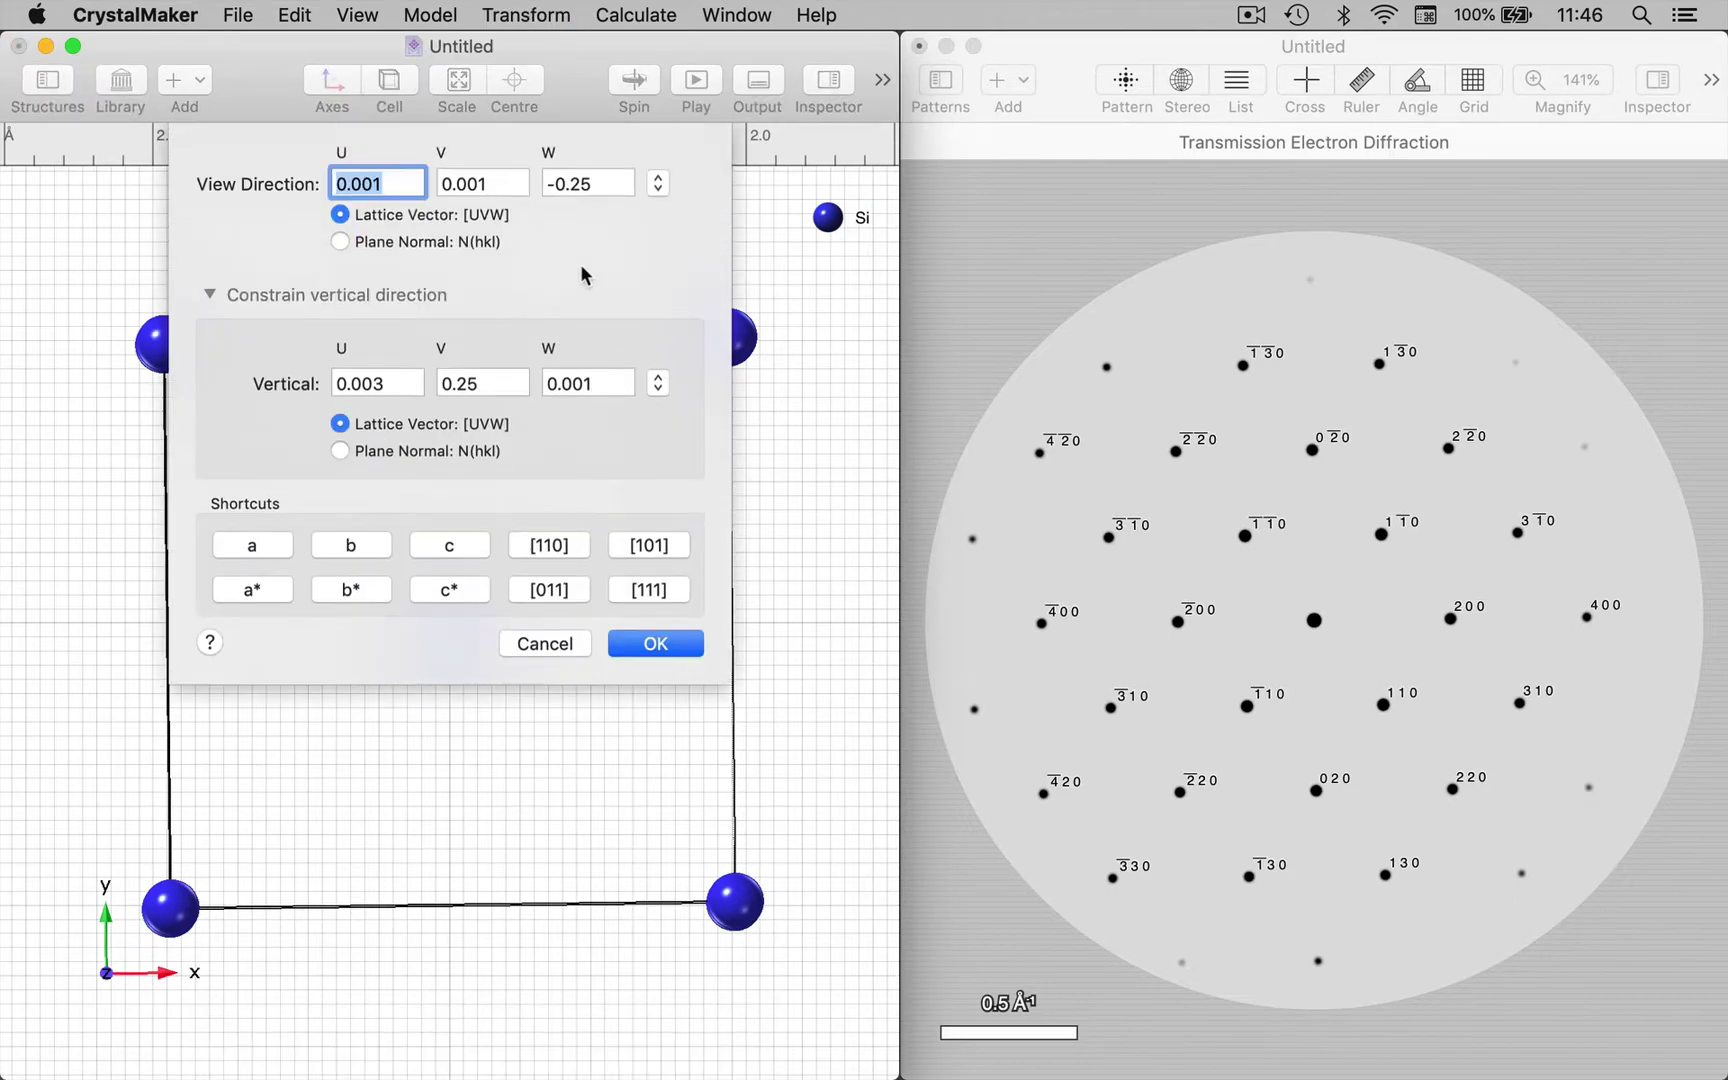
{"action": "left_click", "coordinate": [465, 546]}
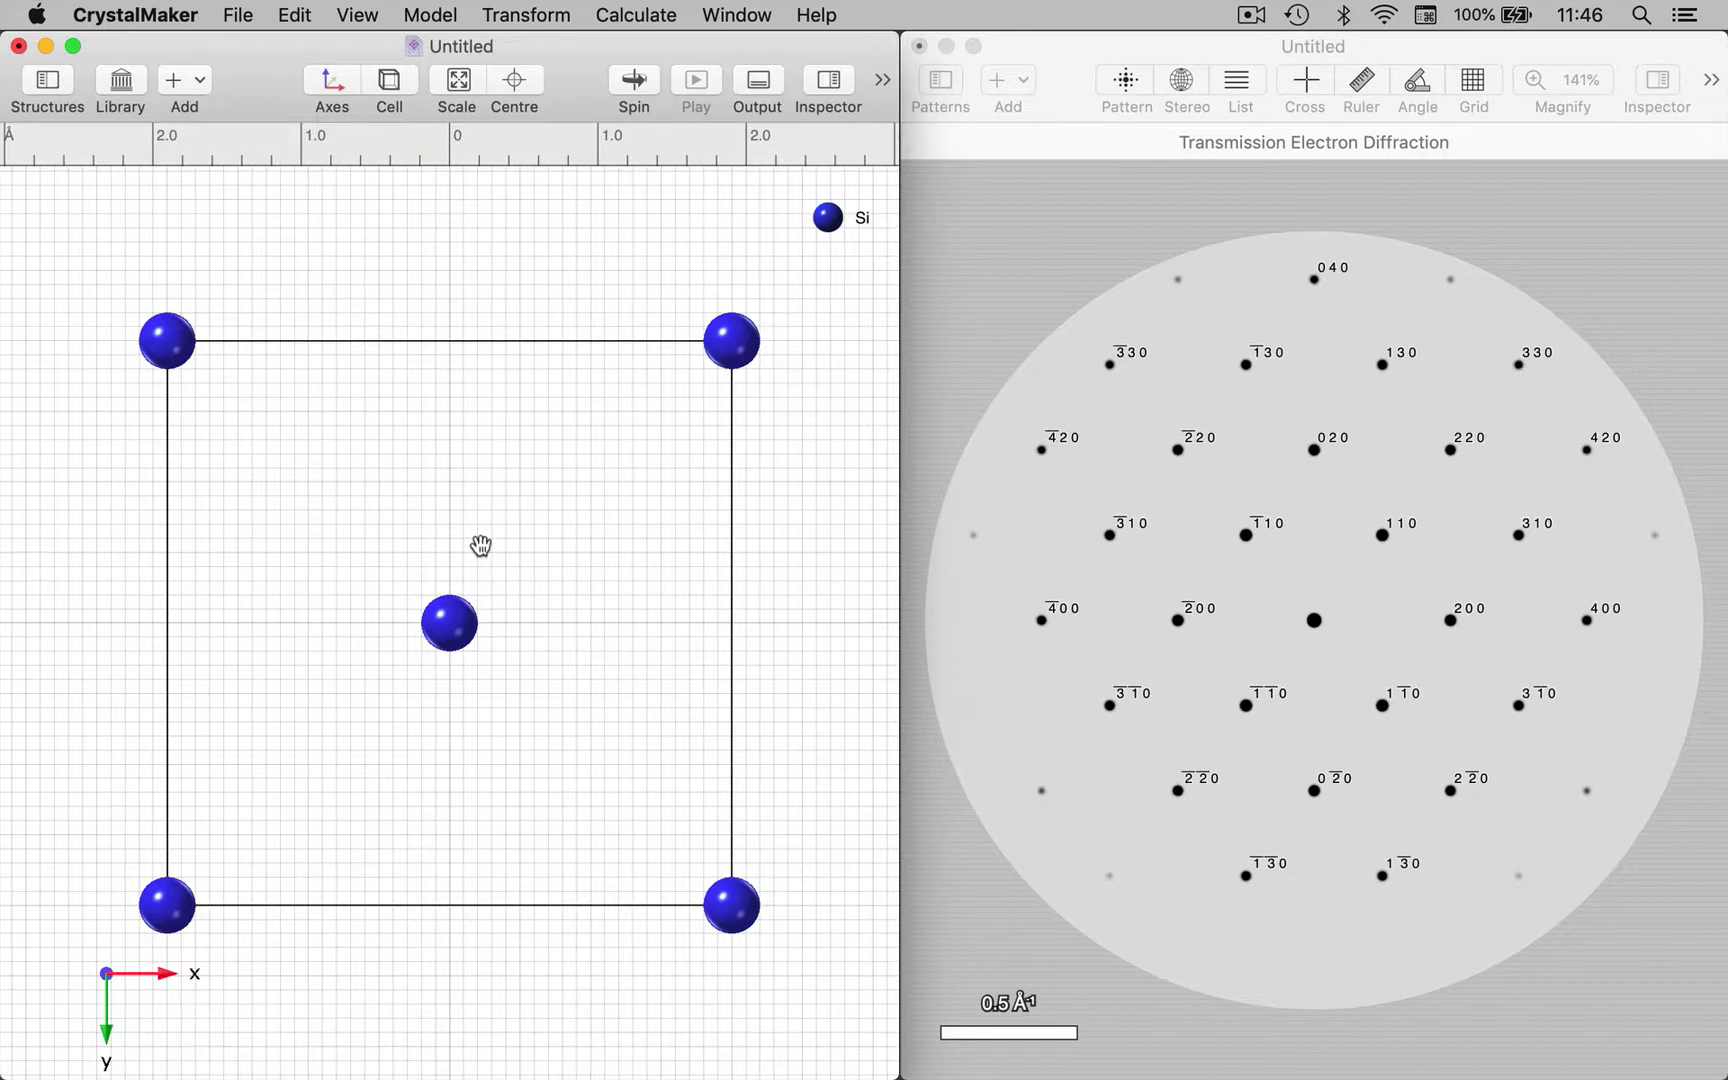
Step: Enable live diffraction intensities so outer spots like 040 and 420 shrink and lose labels
{"action": "left_click", "coordinate": [645, 17]}
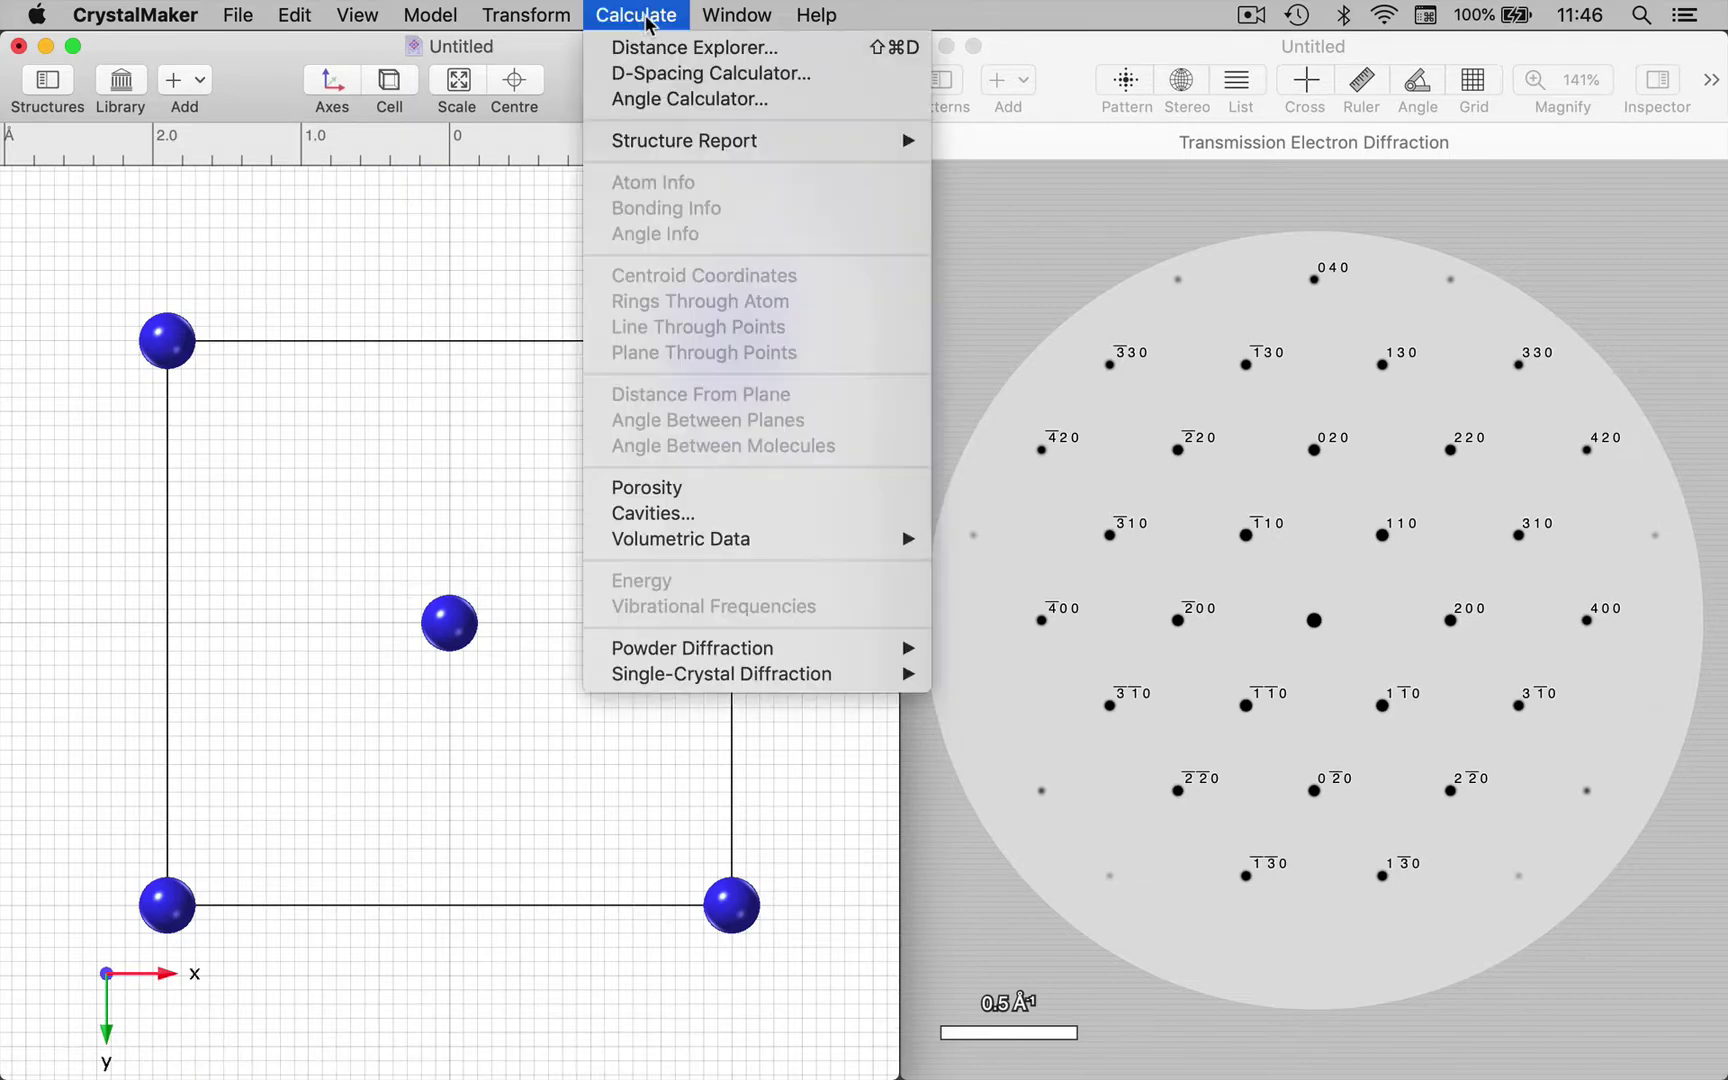
{"action": "mouse_move", "coordinate": [800, 674]}
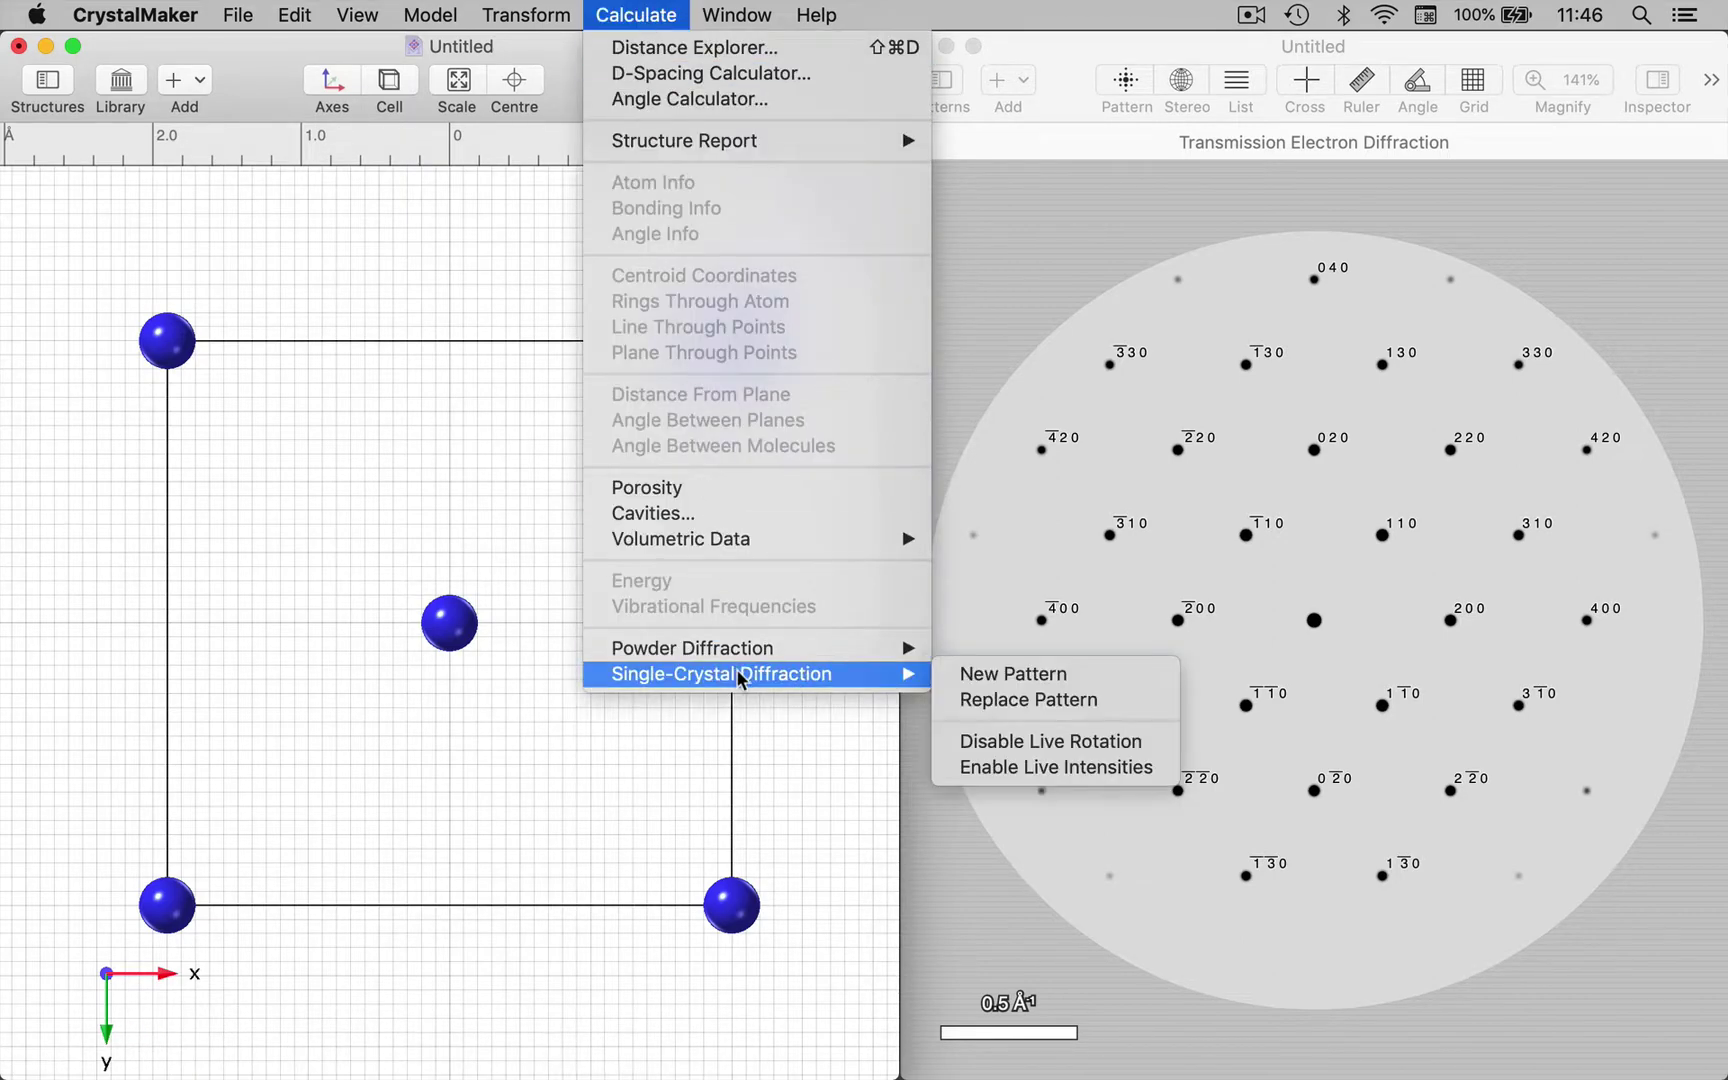
{"action": "left_click", "coordinate": [1094, 767]}
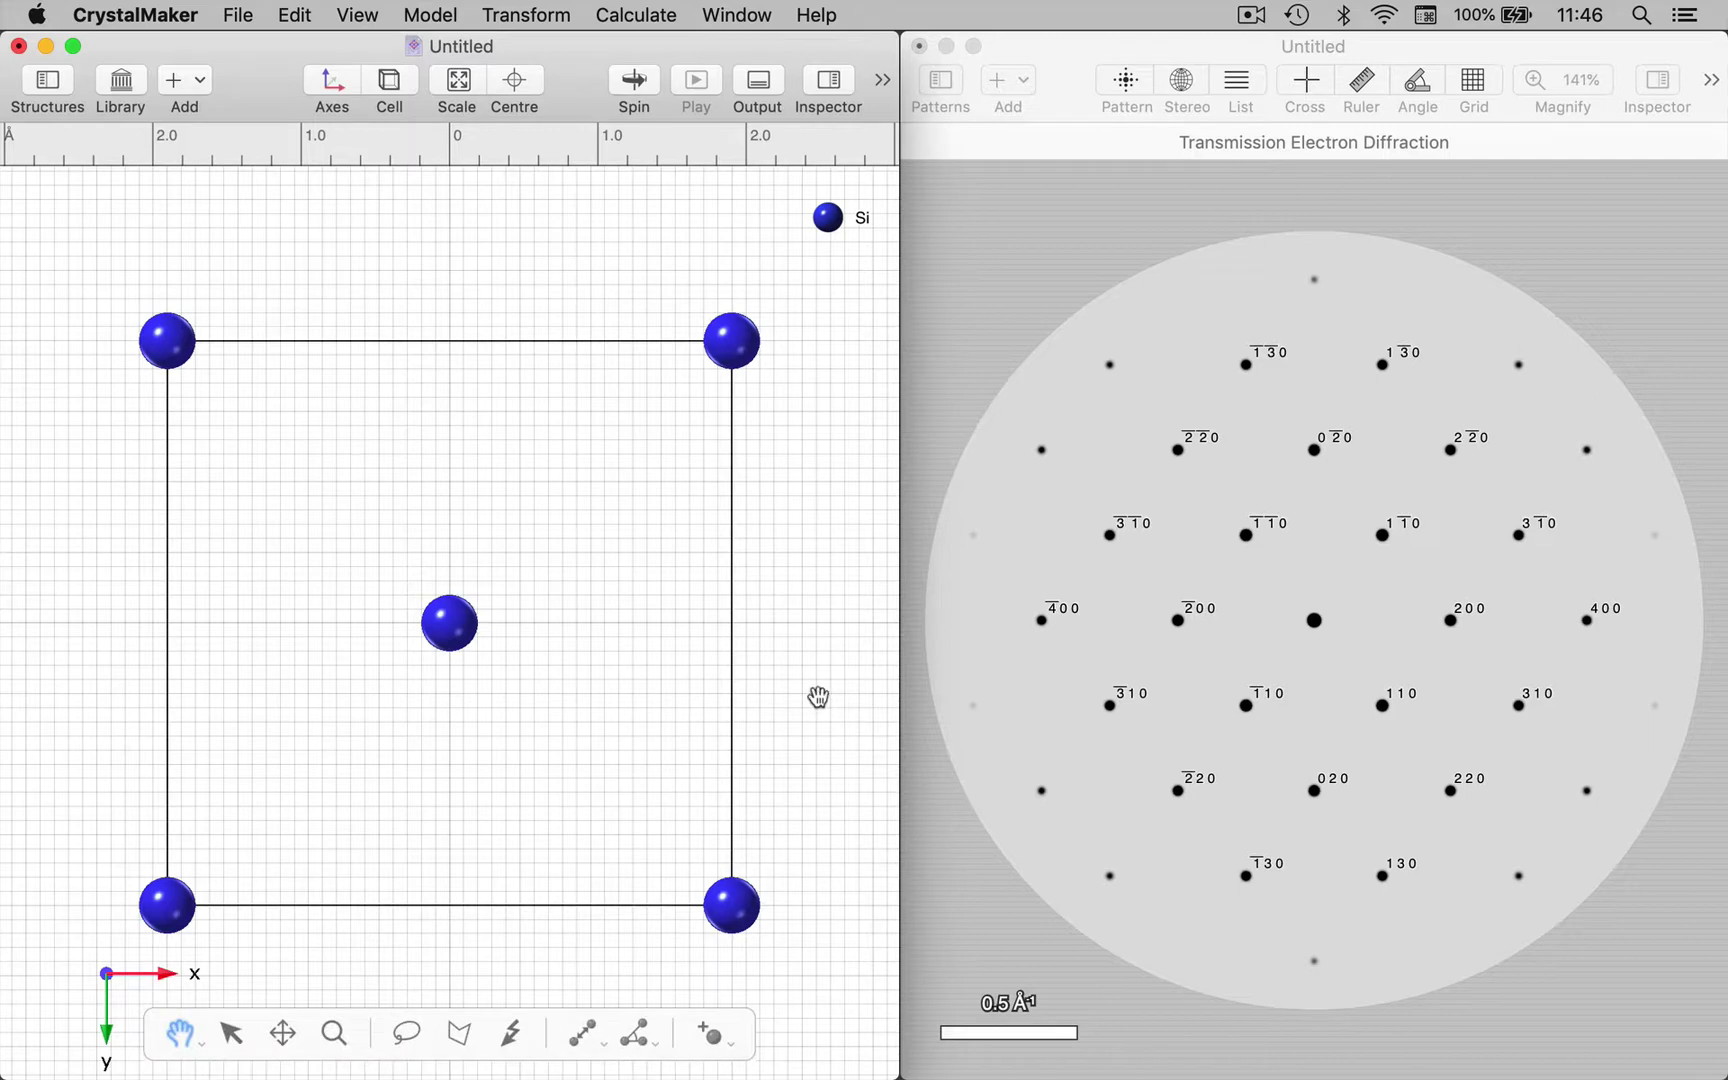
Step: With the Arrow tool, select the centre Si atom and drag it slightly off-centre
{"action": "left_click", "coordinate": [231, 1033]}
{"action": "left_click", "coordinate": [447, 628]}
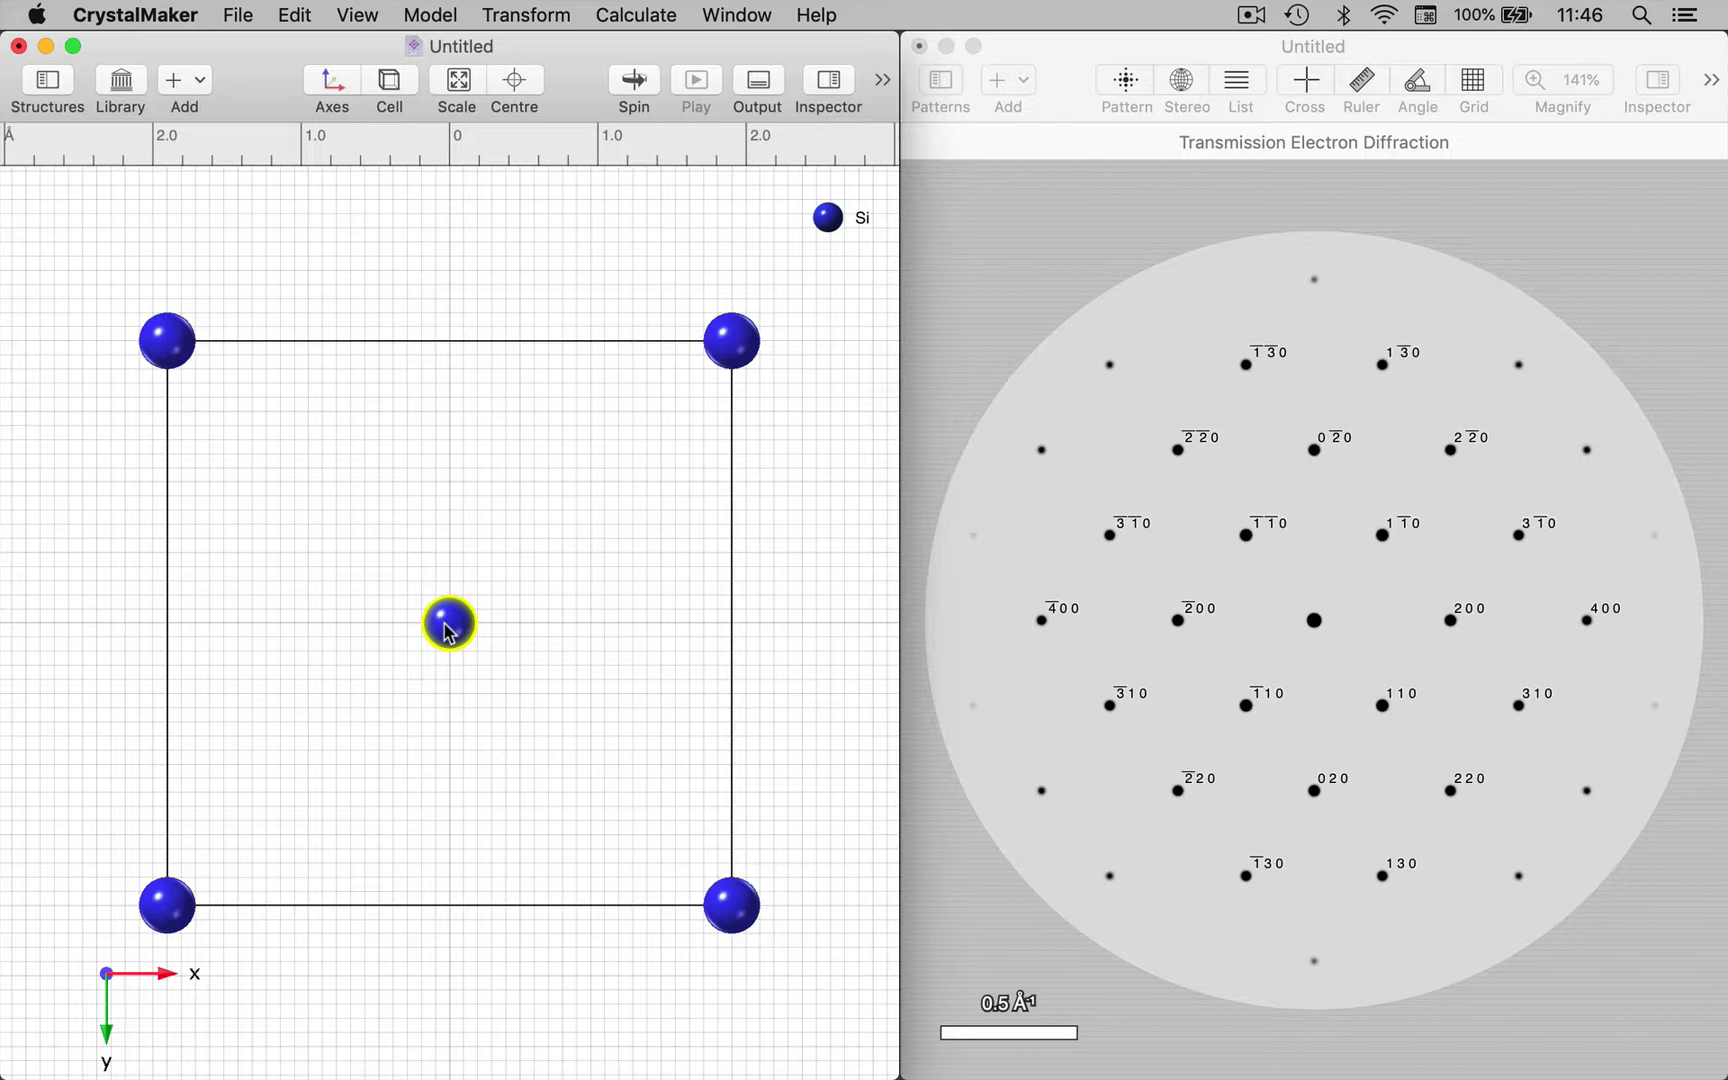
{"action": "mouse_move", "coordinate": [447, 630]}
{"action": "left_mouse_down"}
{"action": "mouse_move", "coordinate": [503, 588]}
{"action": "mouse_move", "coordinate": [501, 546]}
{"action": "mouse_move", "coordinate": [441, 623]}
{"action": "left_mouse_up"}
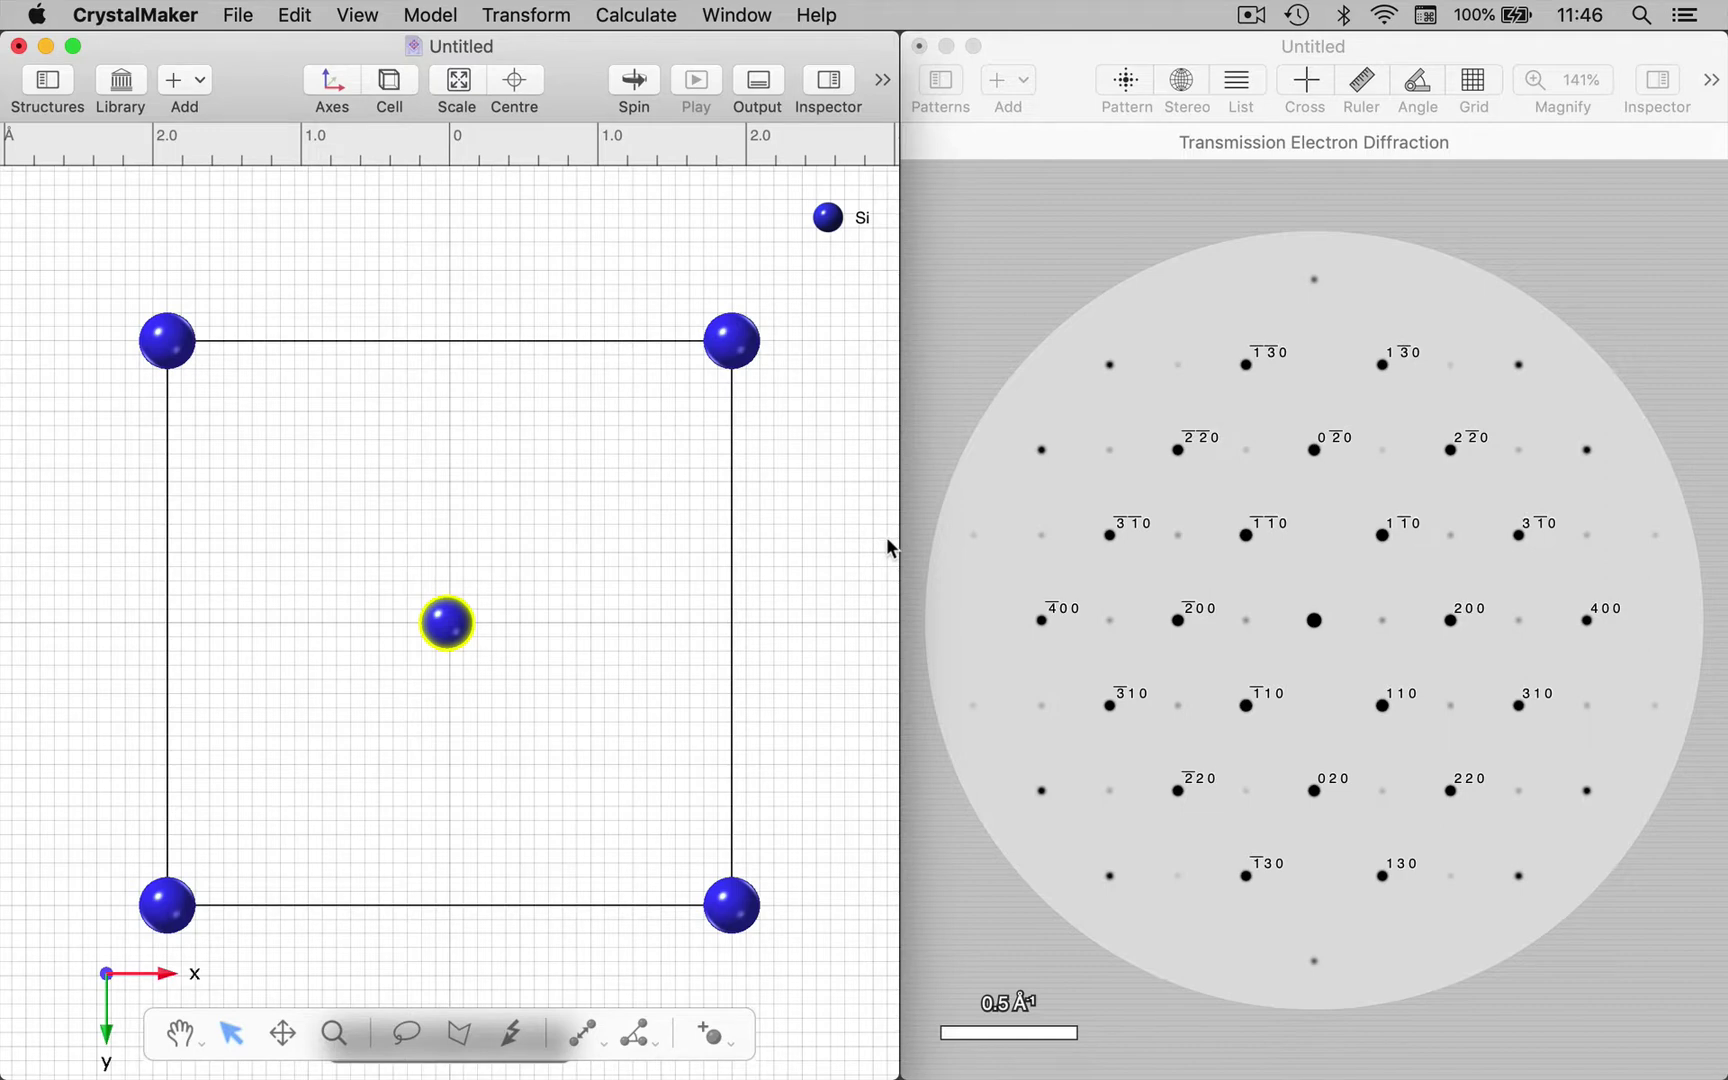
Step: Enter fractional coordinates x = 0.5 and y = 0.5 for the centre atom in the Inspector
{"action": "mouse_move", "coordinate": [886, 536]}
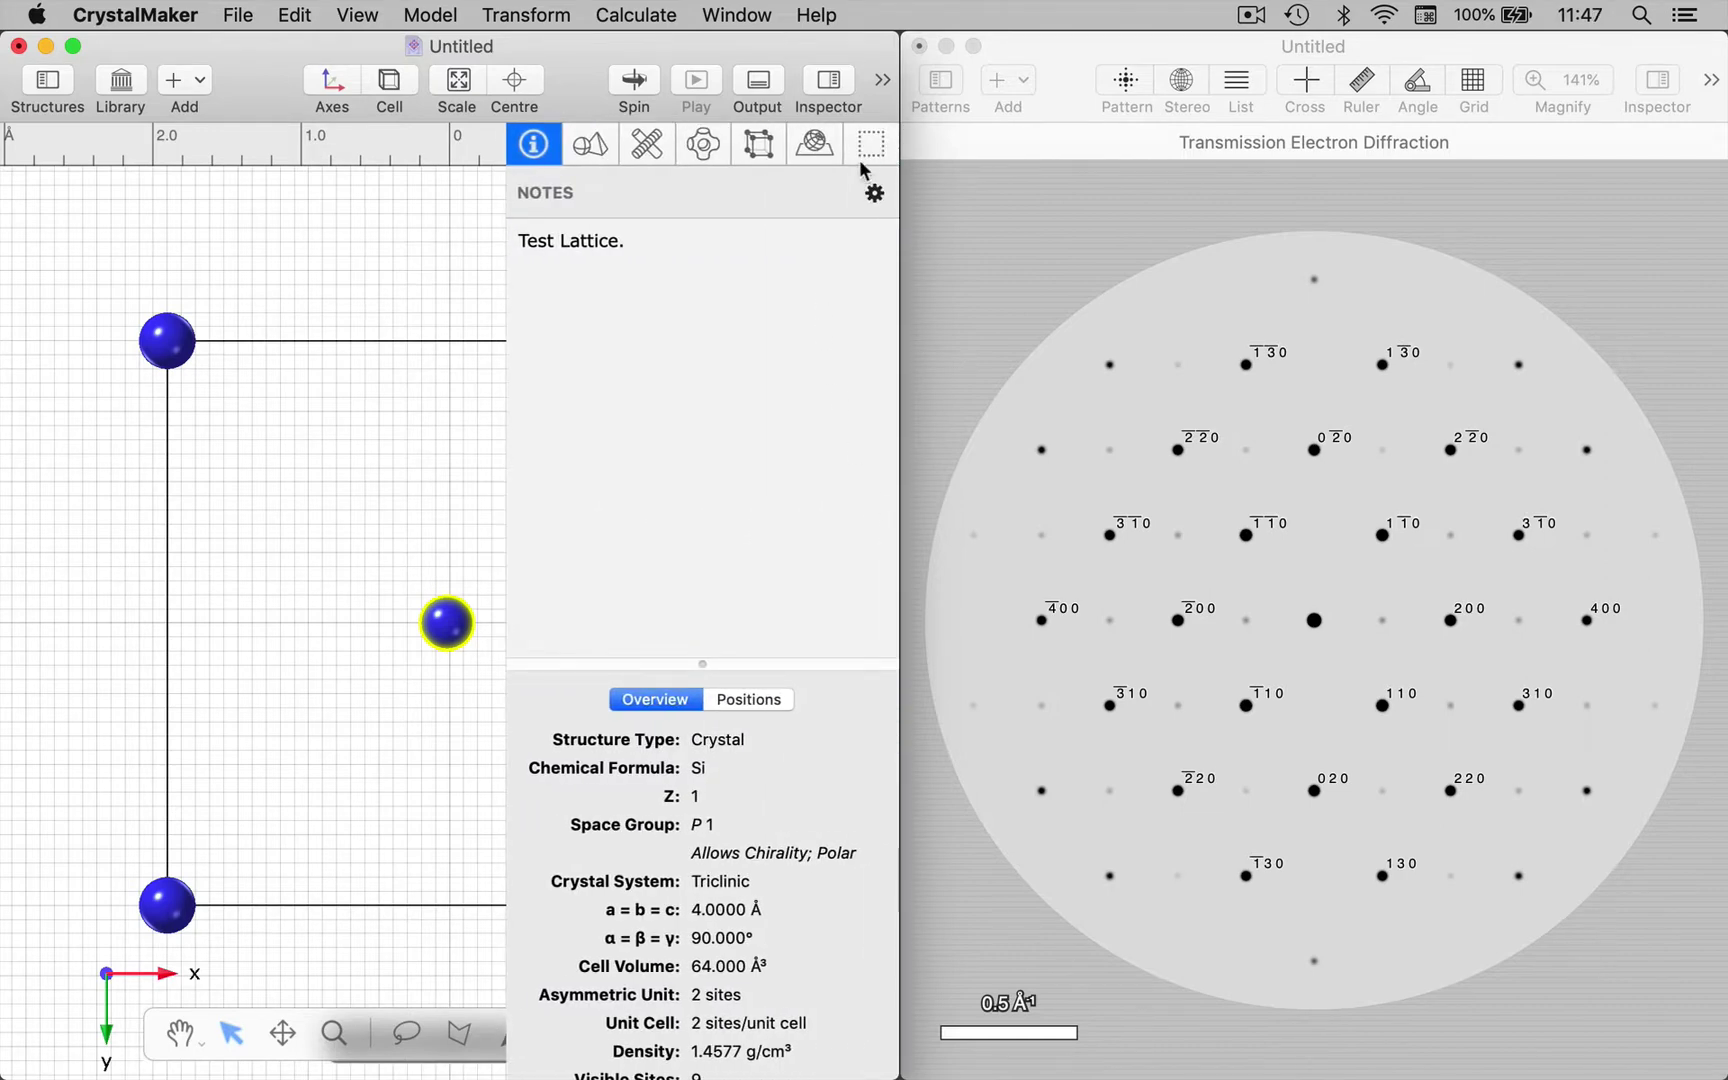
{"action": "left_click", "coordinate": [866, 150]}
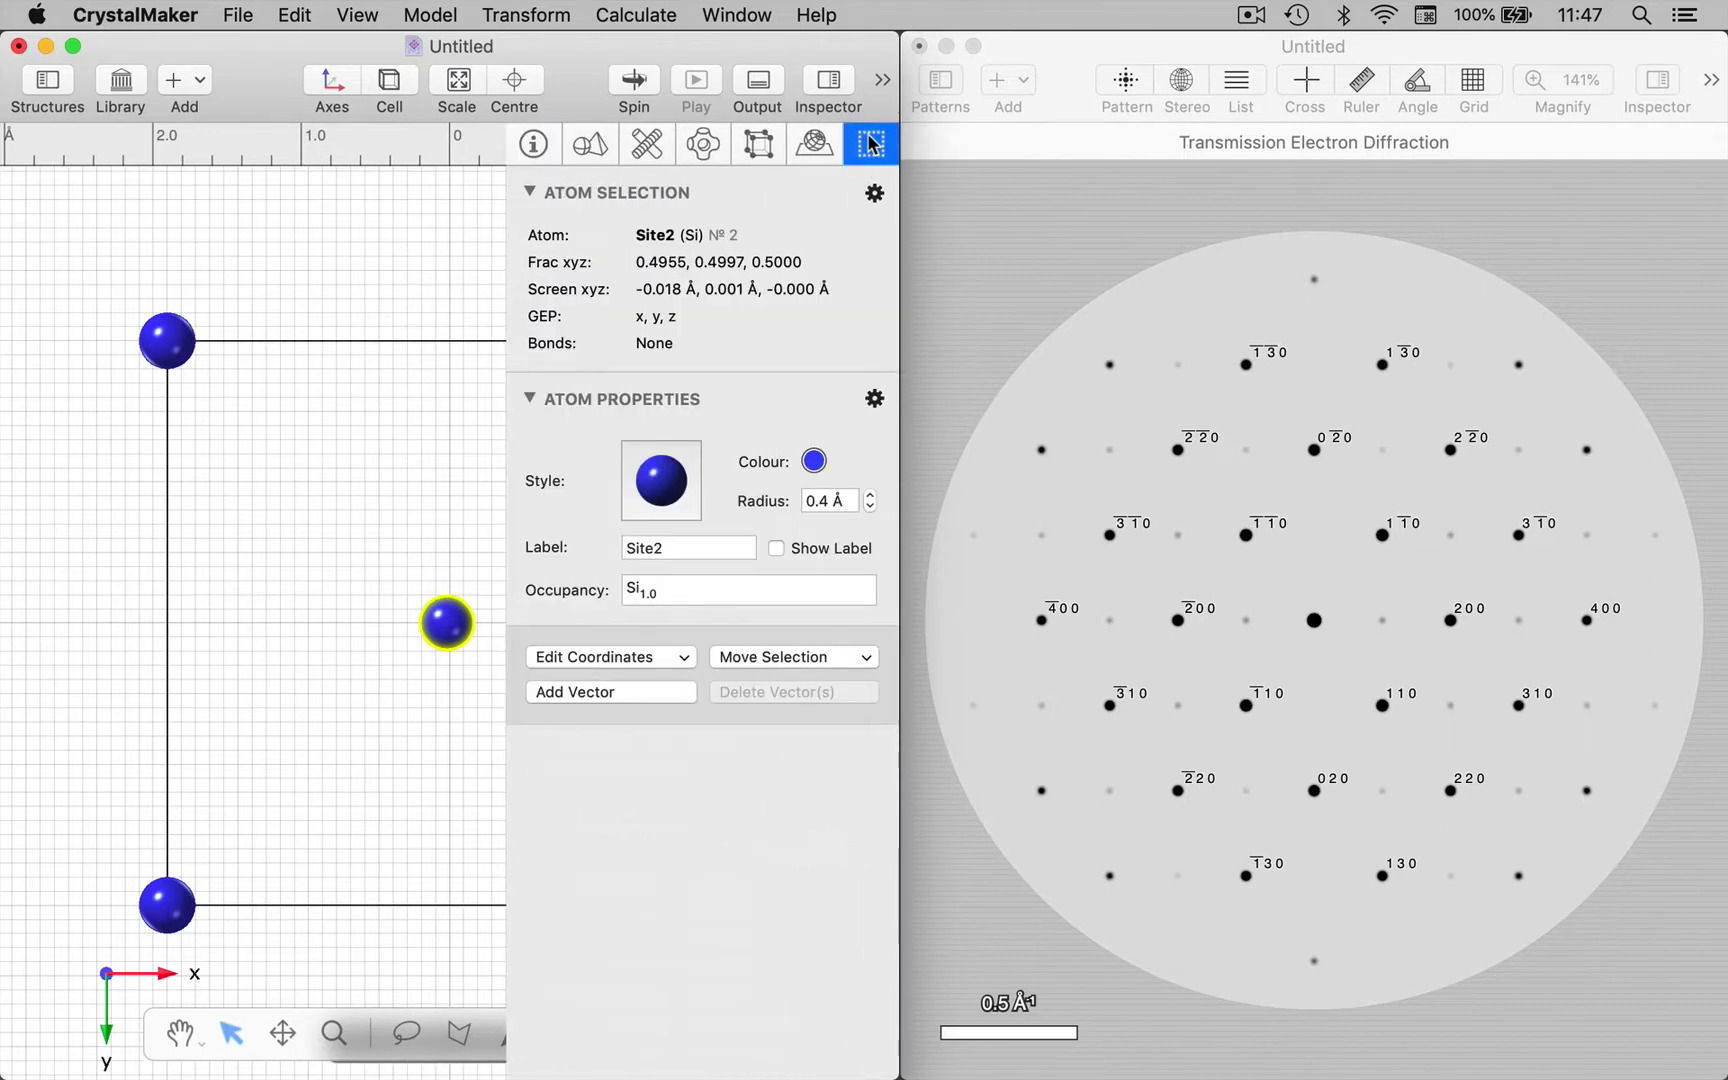
{"action": "left_click", "coordinate": [678, 658]}
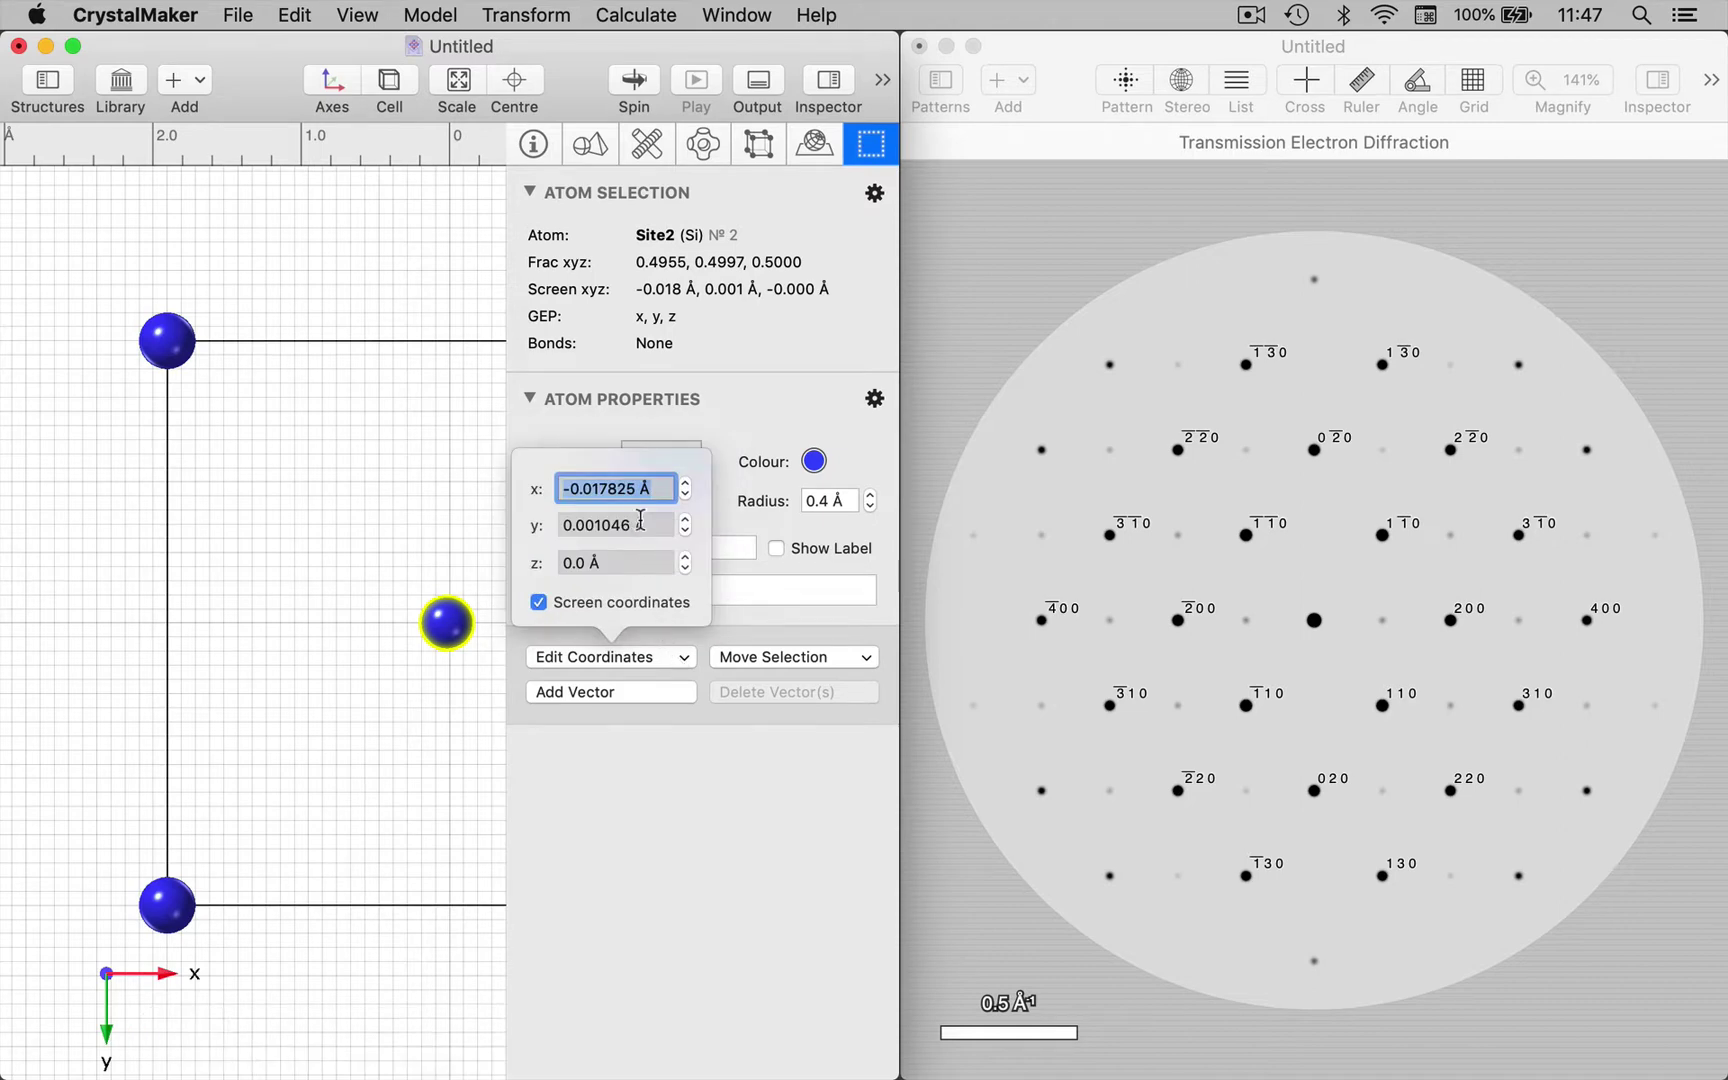
{"action": "left_click", "coordinate": [538, 602]}
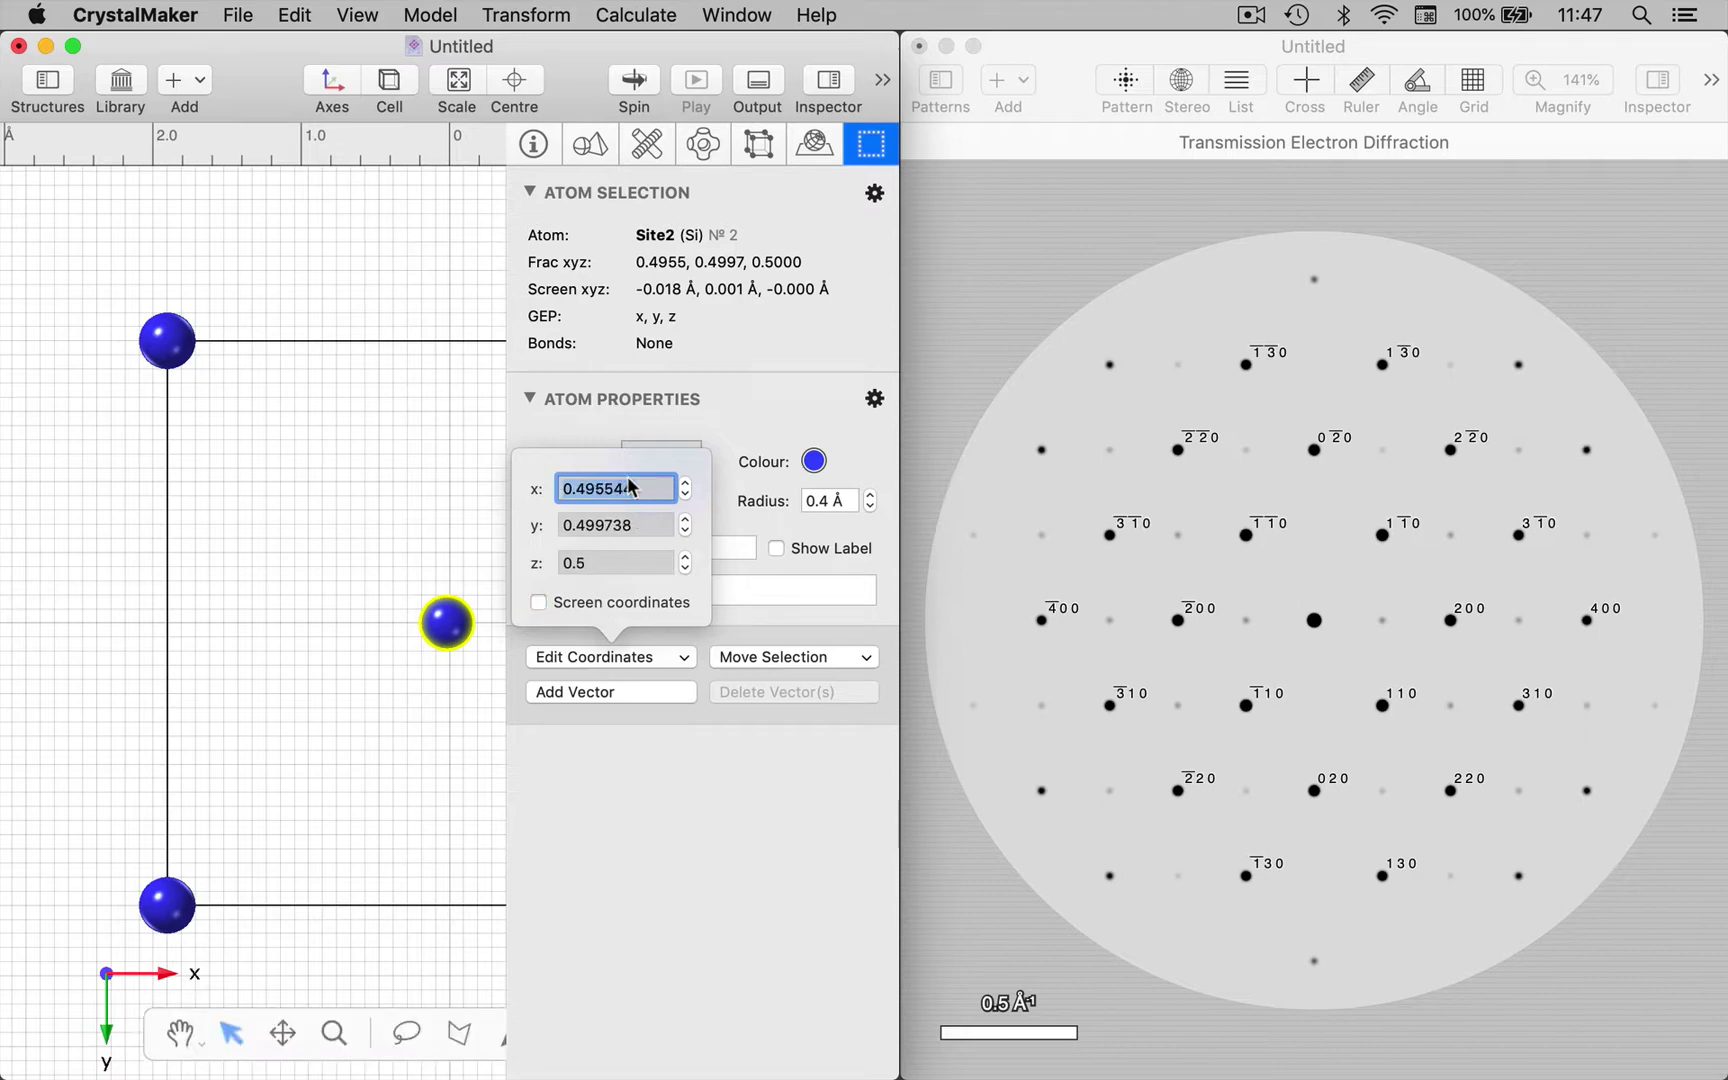
{"action": "type", "text": "0"}
{"action": "key", "text": "Tab"}
{"action": "type", "text": "0"}
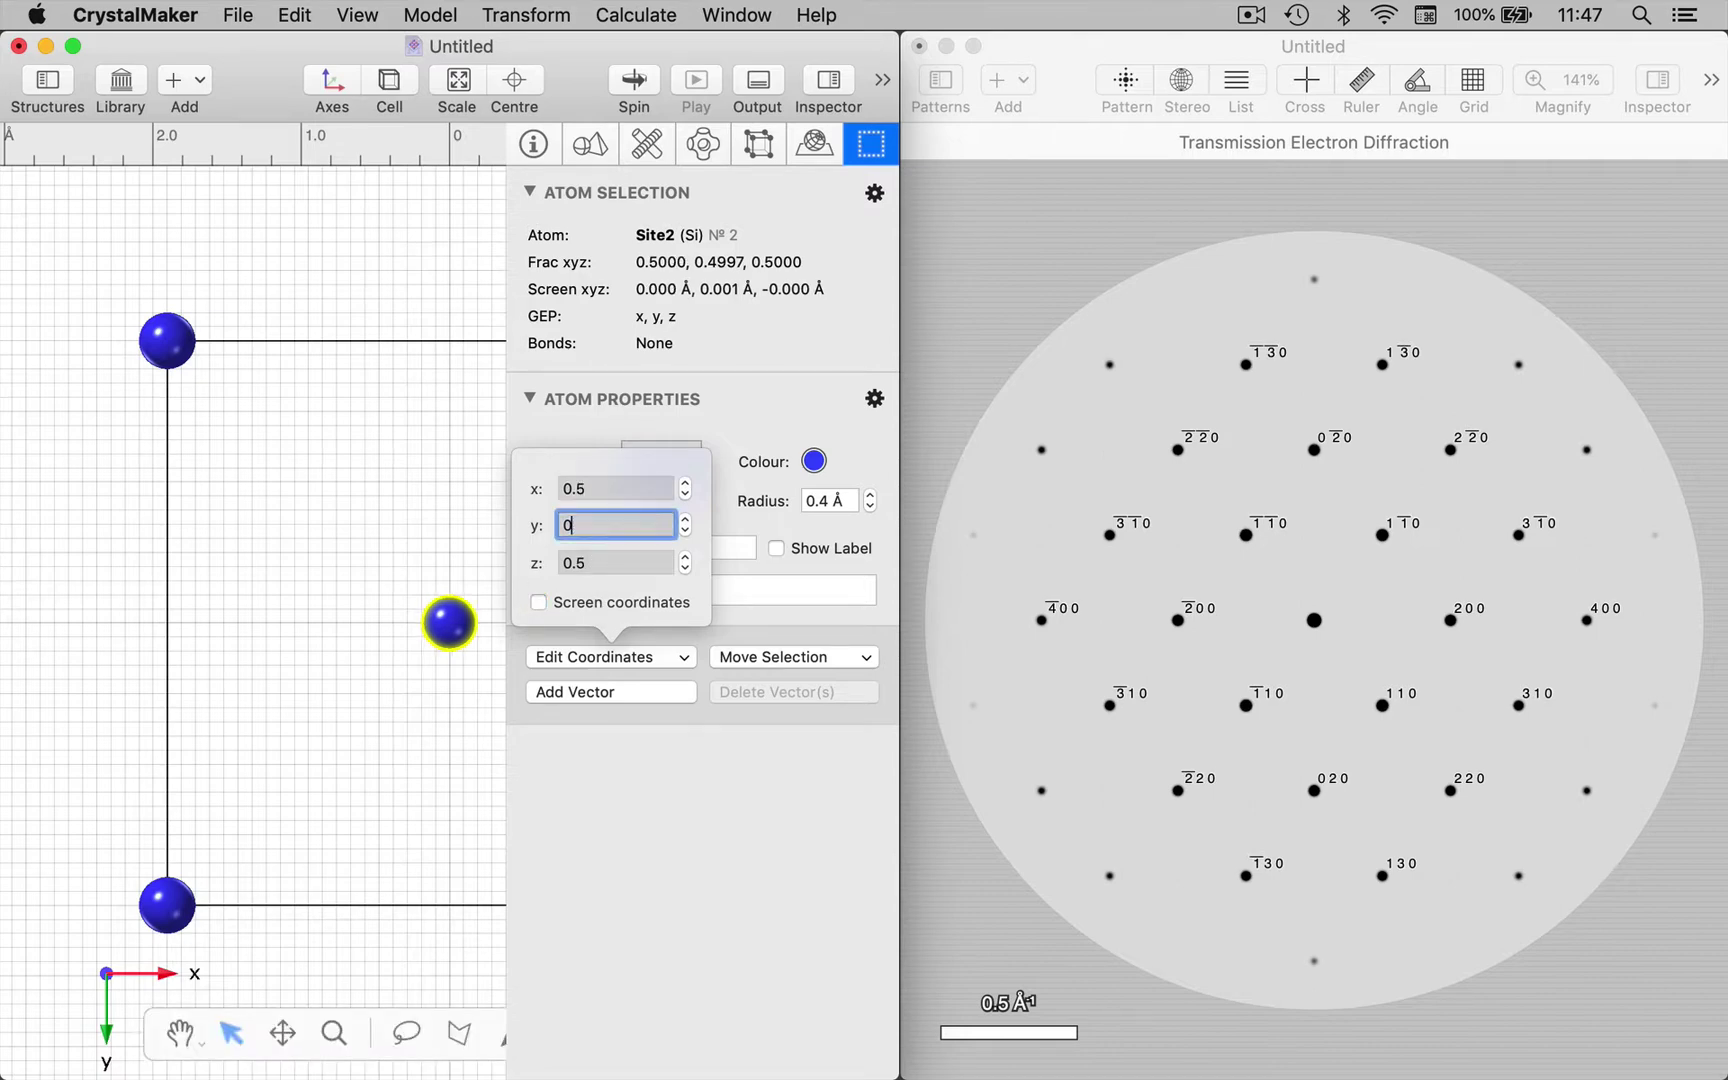
{"action": "key", "text": "Return"}
{"action": "key", "text": "super+i"}
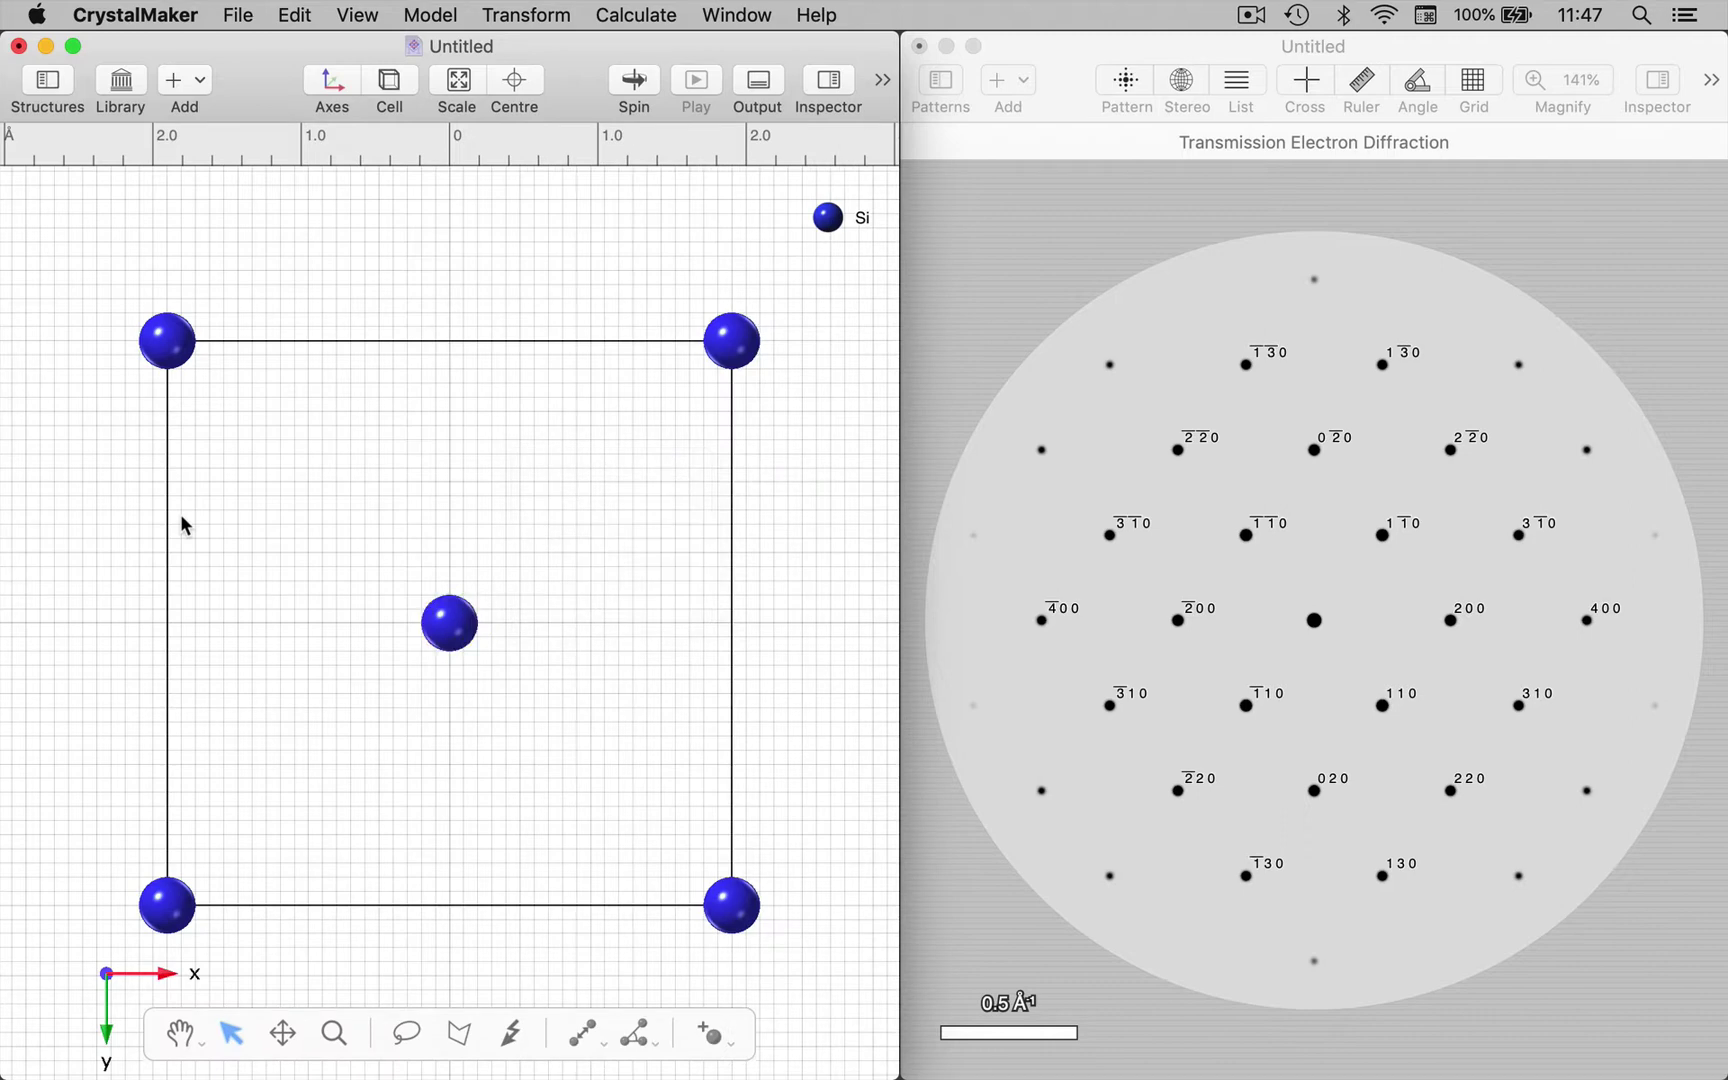
Step: Drag the centre Si atom about 0.2 Å up and right, adding spots like 100, 300, 010
{"action": "left_click", "coordinate": [440, 635]}
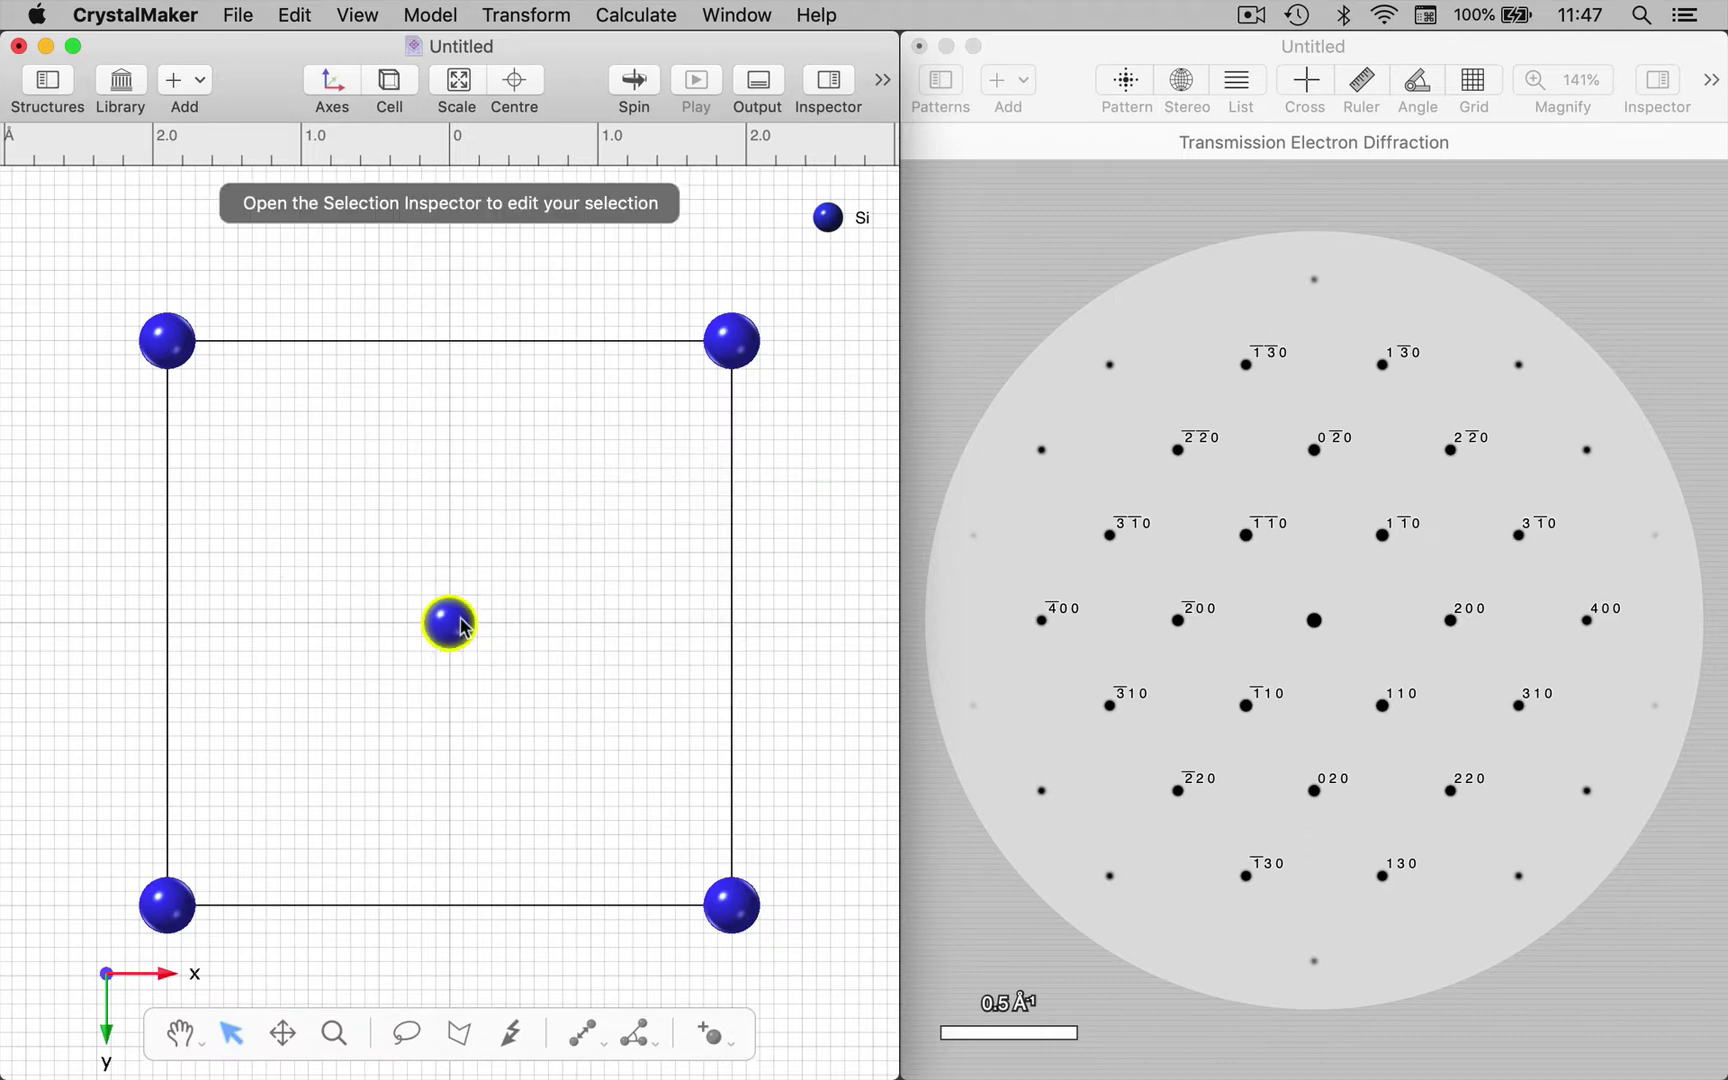
{"action": "left_click_drag", "start_coordinate": [462, 628], "coordinate": [493, 592]}
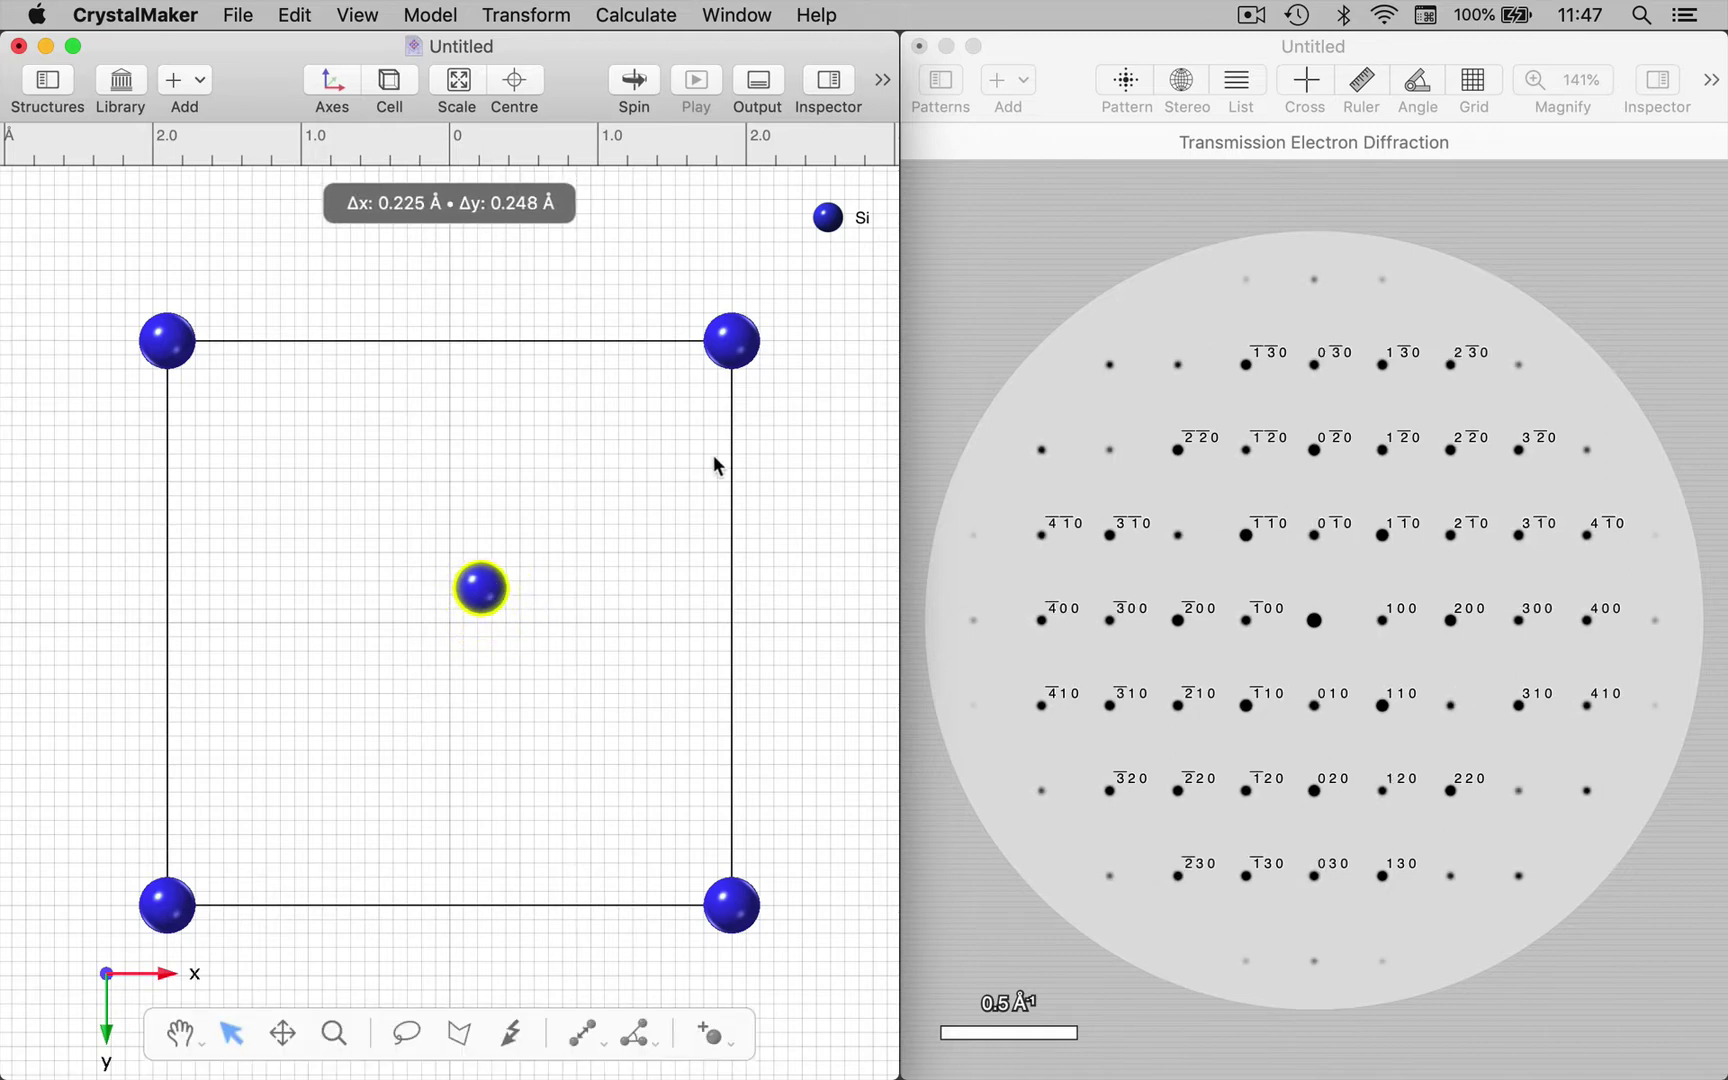
Step: Change the selected atom's occupancy from Si to U in the Inspector
{"action": "key", "text": "super+alt+i"}
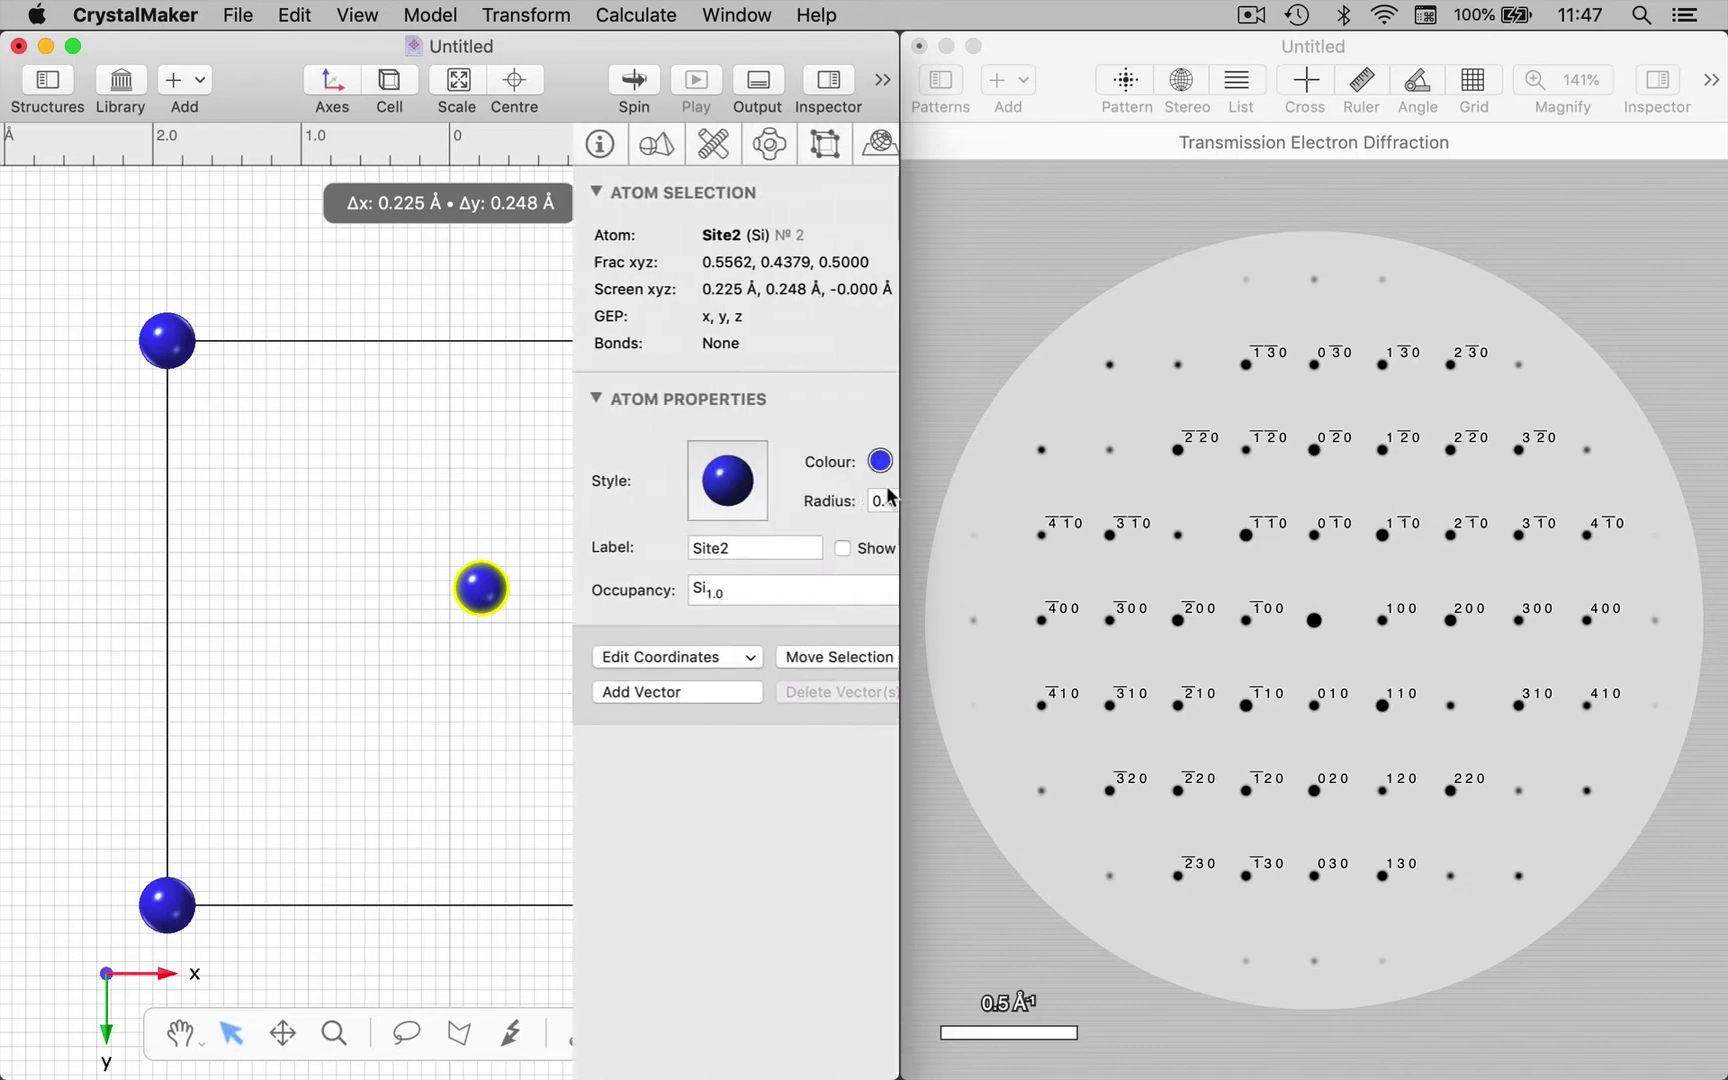
{"action": "left_click", "coordinate": [724, 588]}
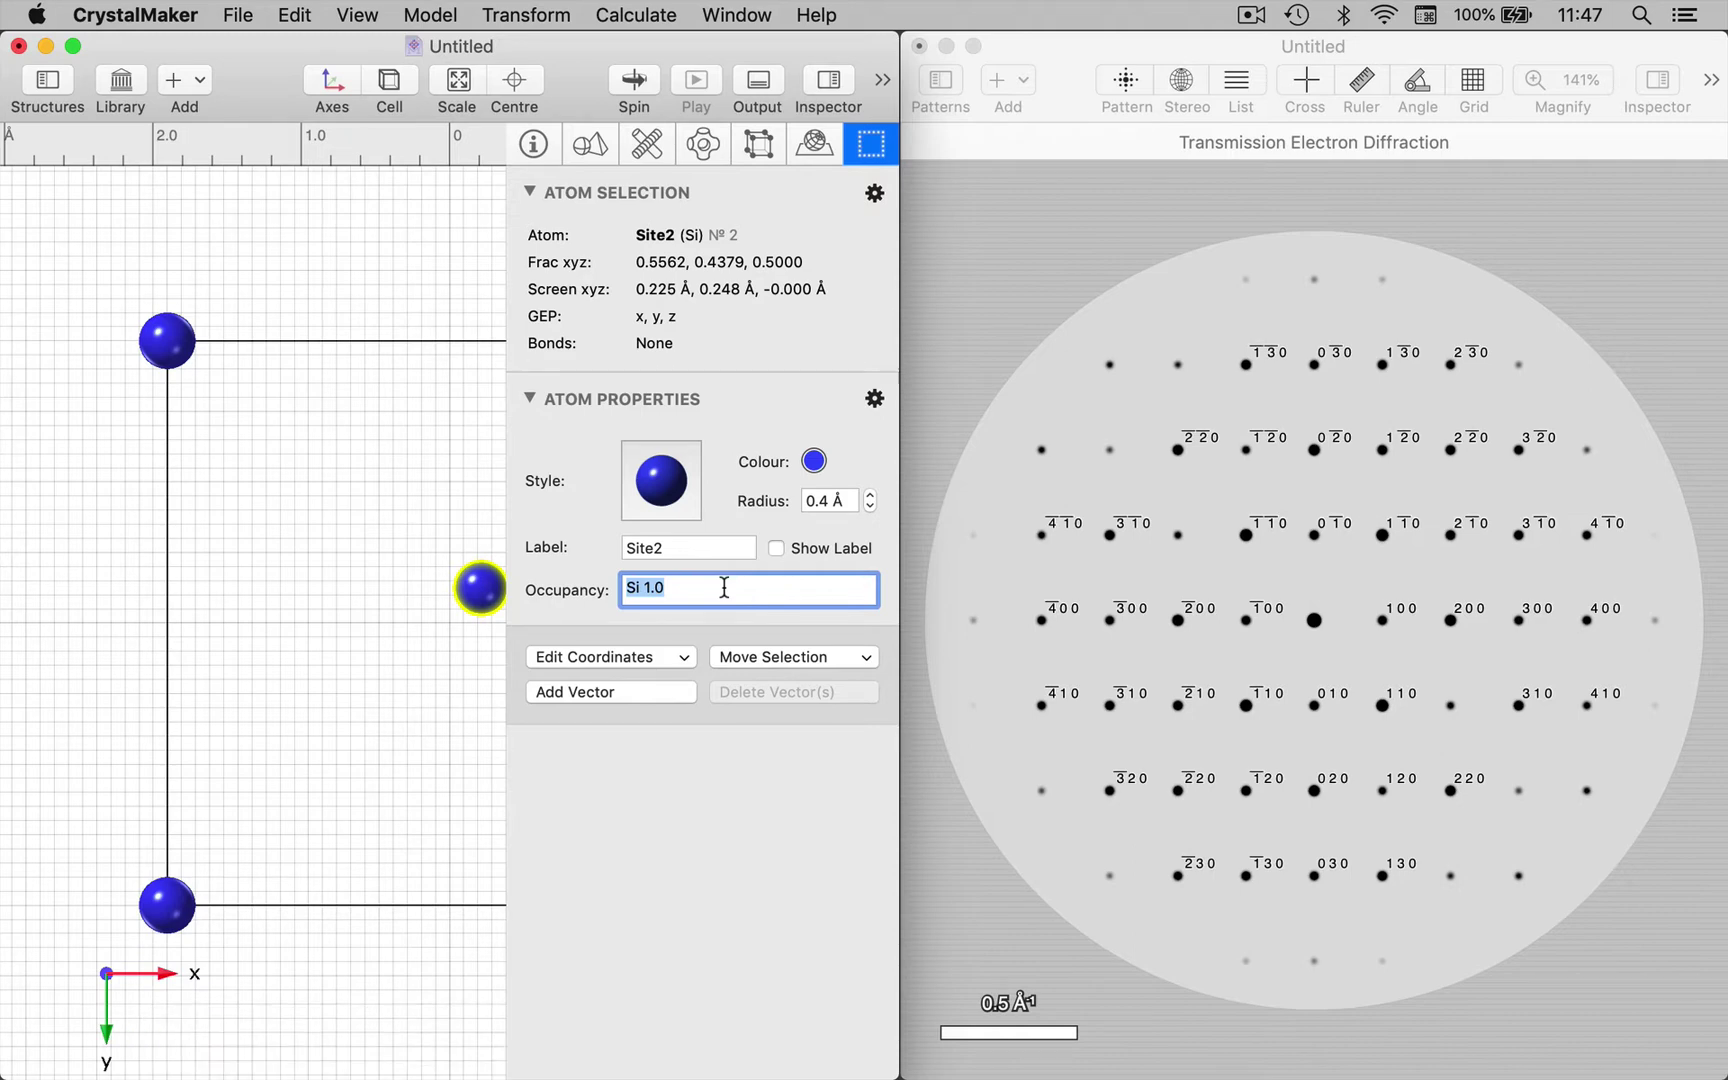
{"action": "type", "text": "U"}
{"action": "key", "text": "Return"}
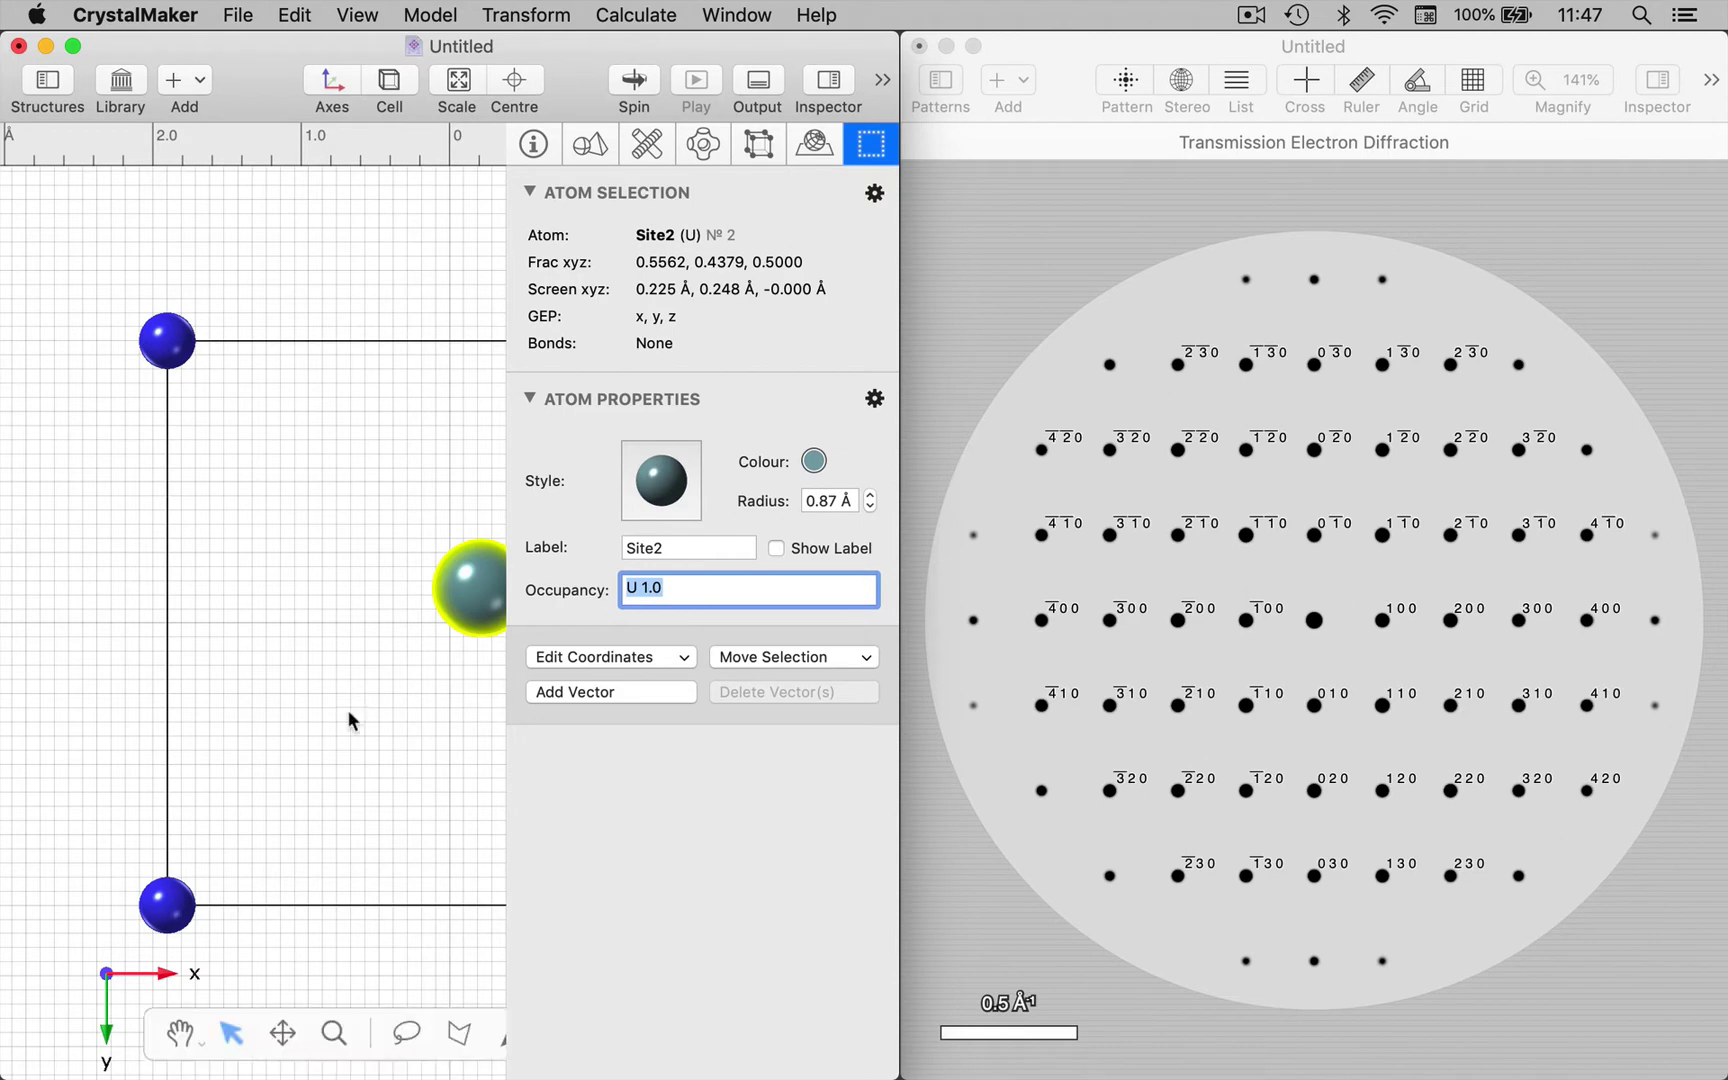
{"action": "key", "text": "super+i"}
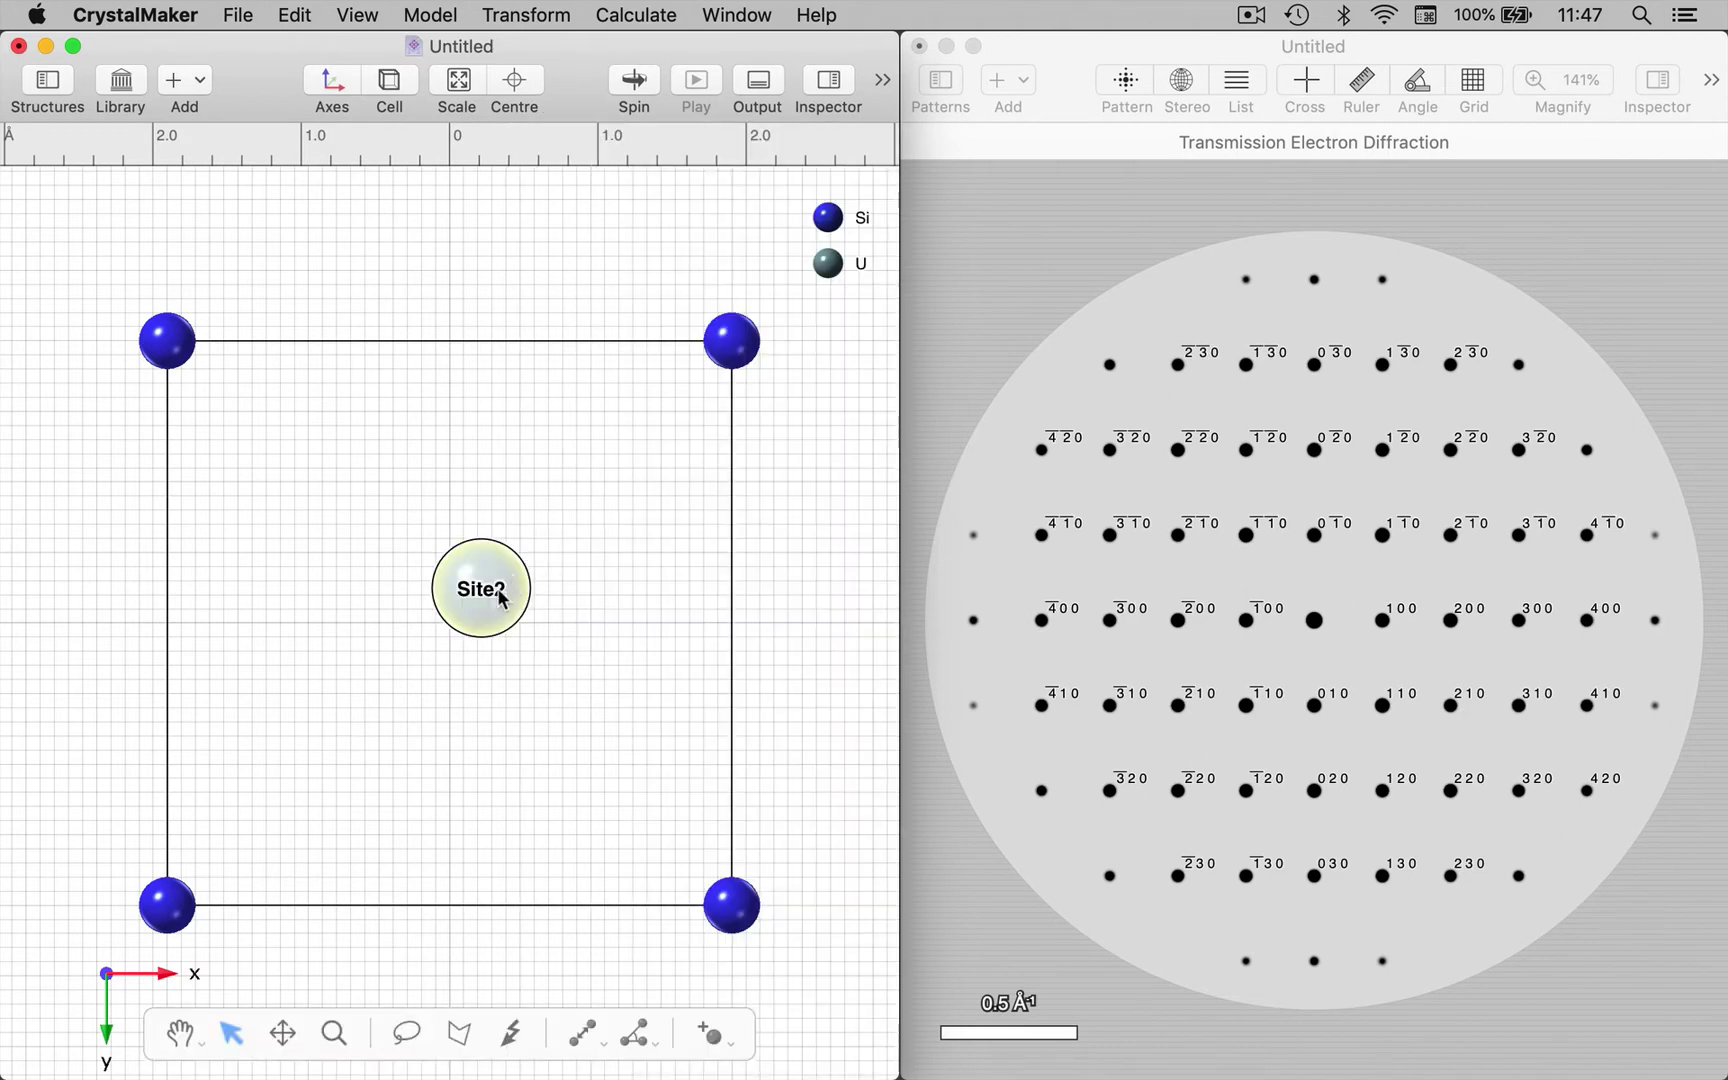
Step: Drag the uranium atom down-left back toward the cell centre and fine-tune its position
{"action": "left_click_drag", "start_coordinate": [501, 597], "coordinate": [430, 692]}
{"action": "left_click_drag", "start_coordinate": [470, 652], "coordinate": [473, 634]}
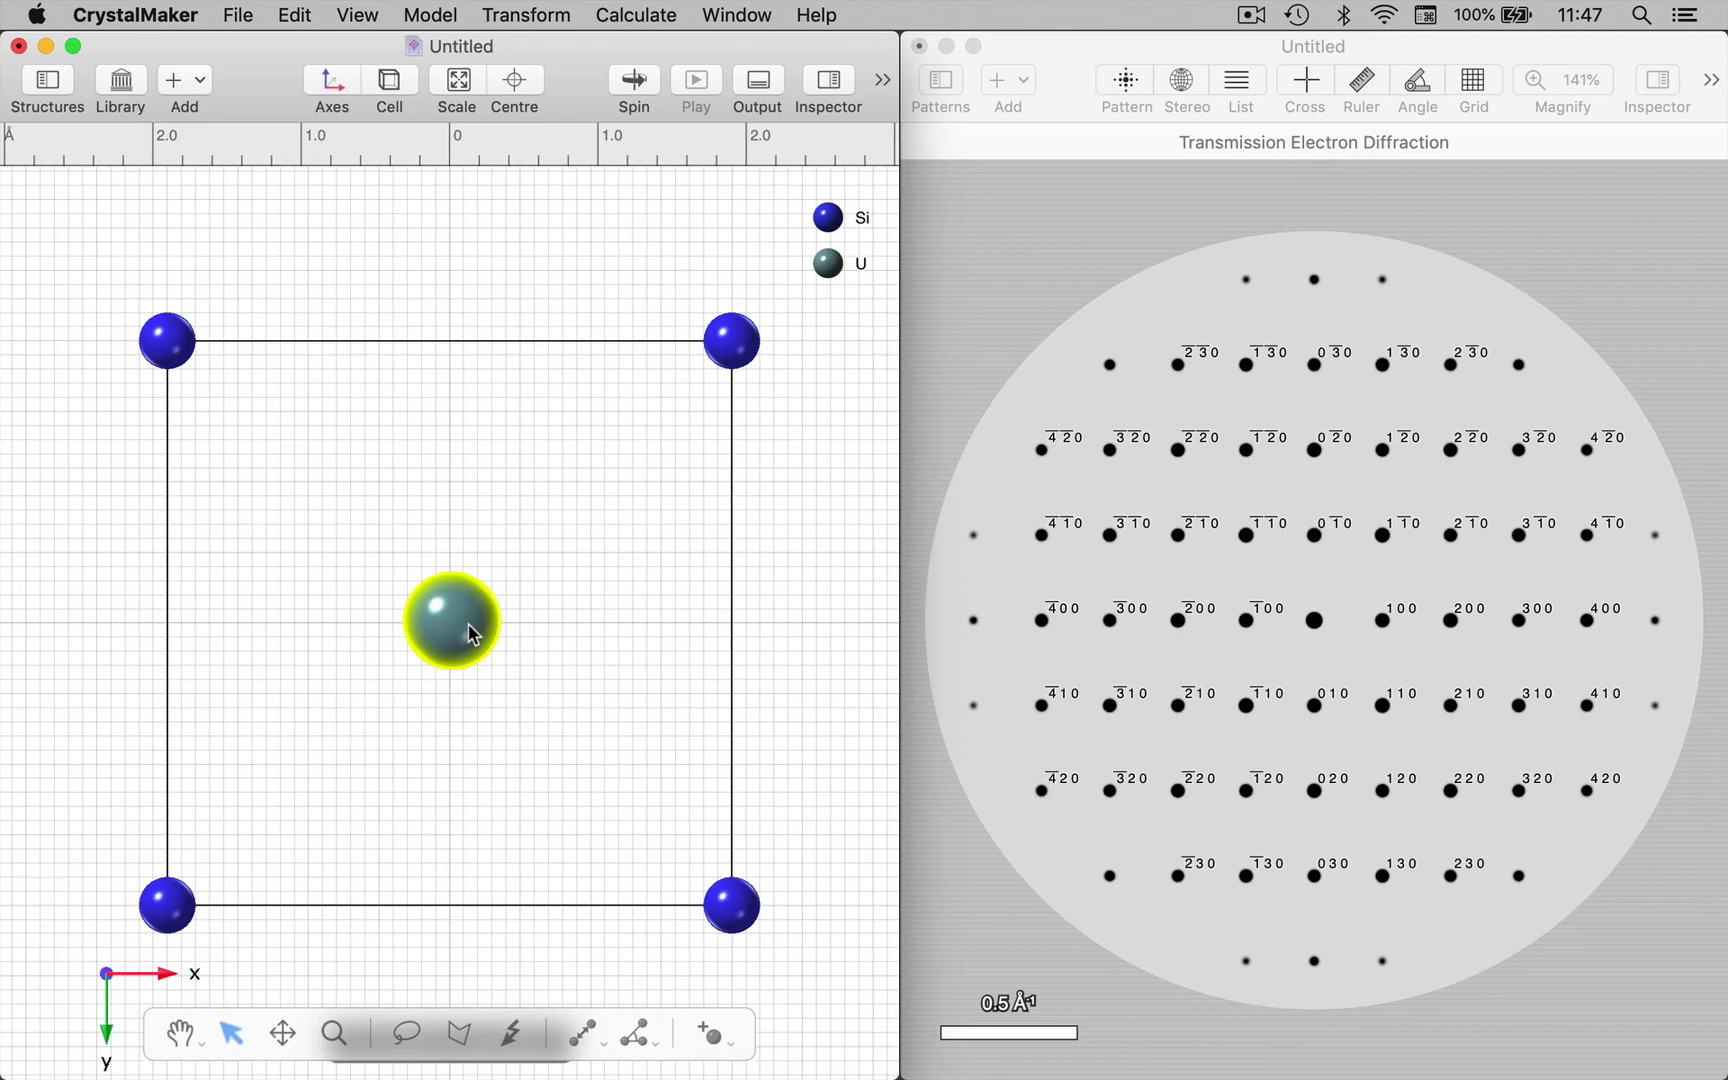
{"action": "left_click_drag", "start_coordinate": [473, 634], "coordinate": [473, 634]}
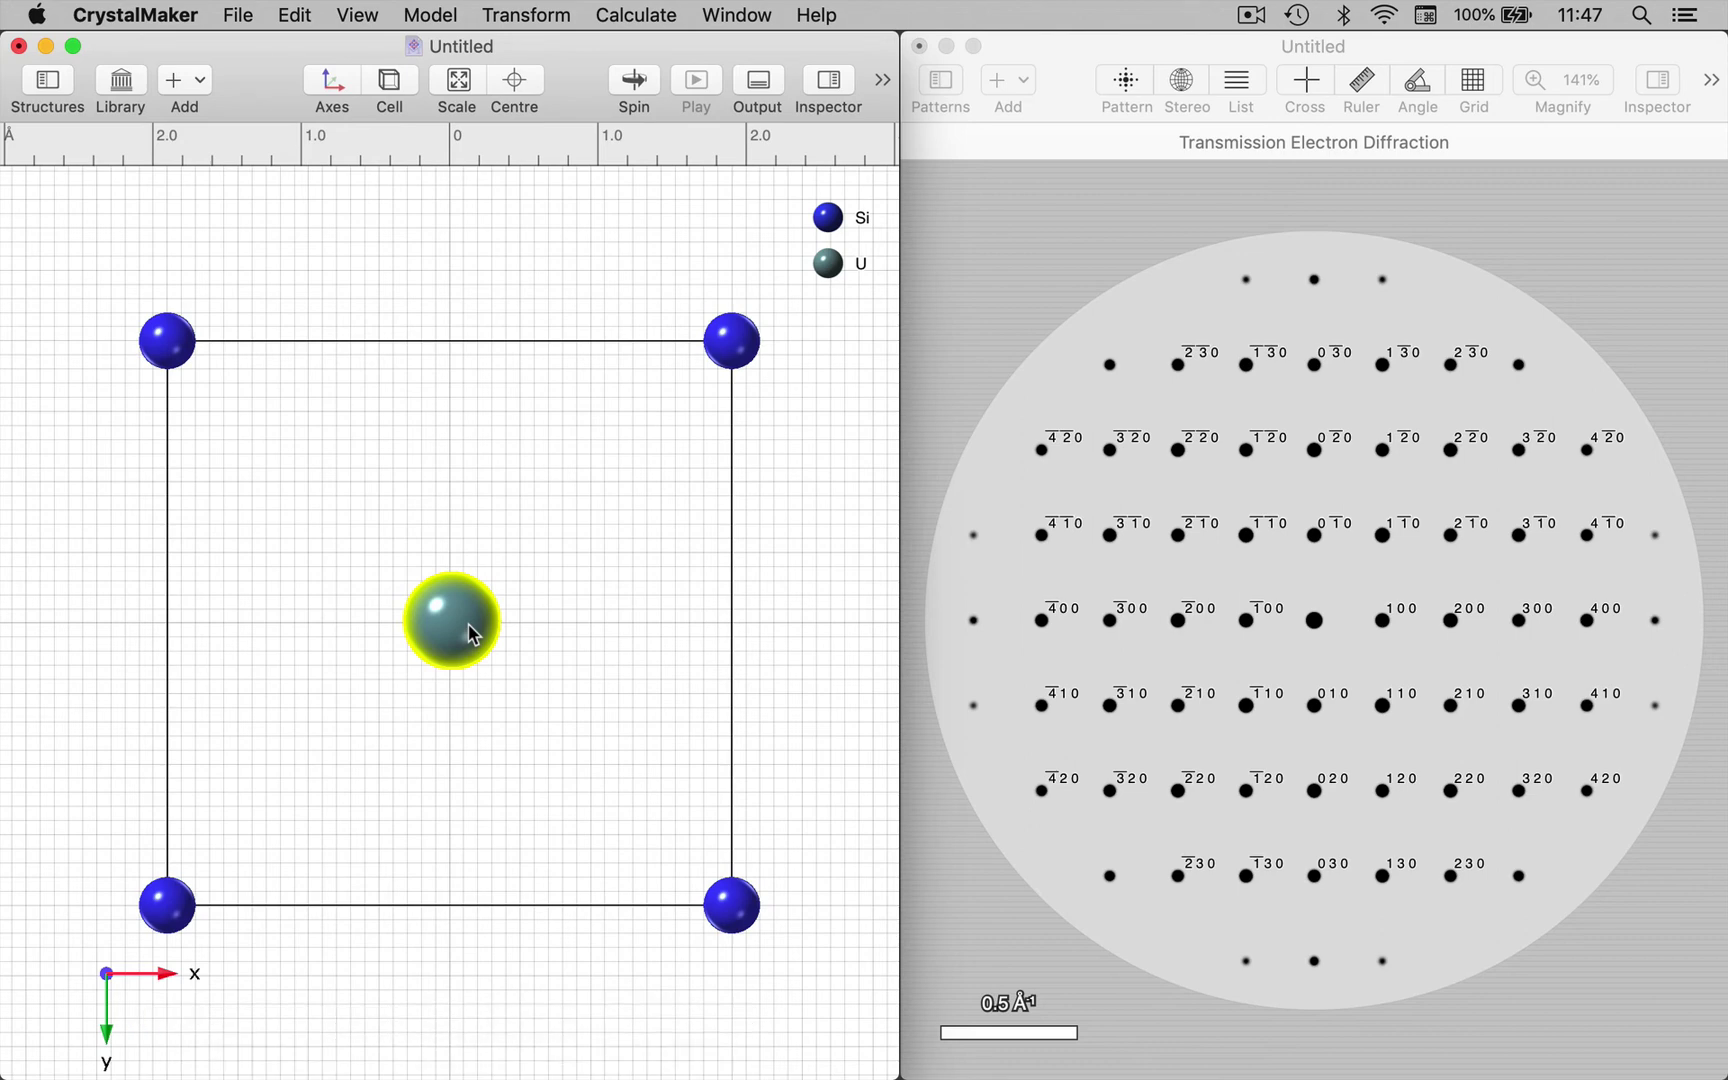